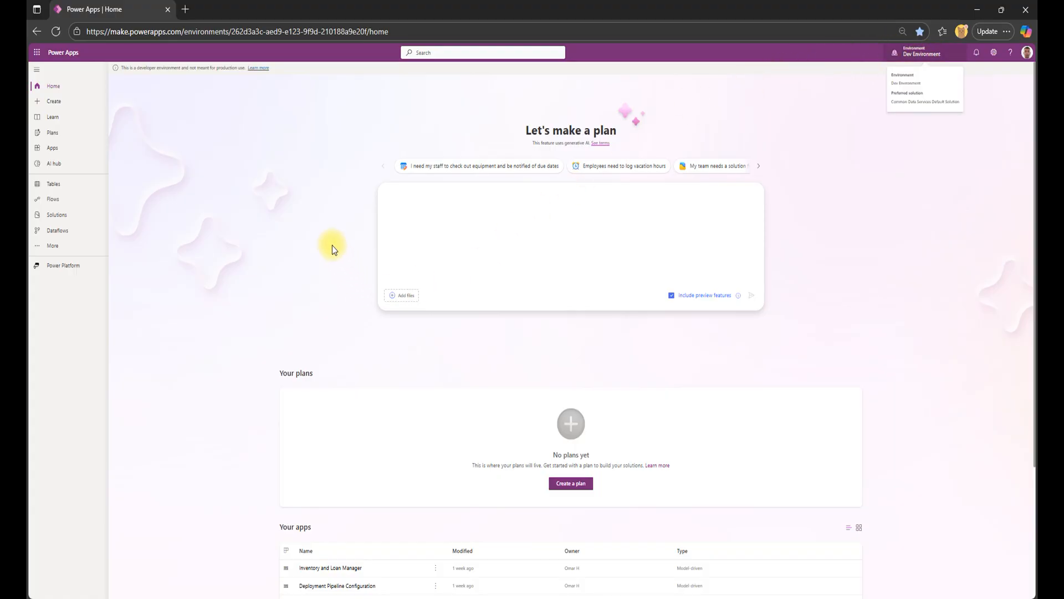
# Generate a plan from a prompt replacing the Excel asset register with an IT equipment checkout app, transaction date/time records and a return reminder flow.
pyautogui.click(412, 198)
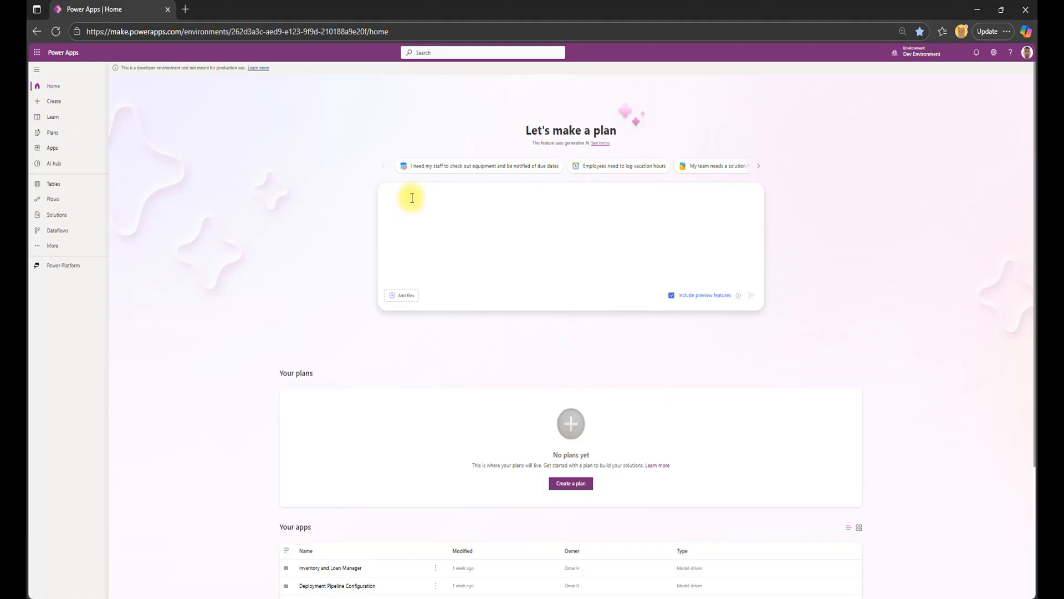
pyautogui.write("We currently use an Excel asset register to keep track of all IT equipment, including laptops, headsets, keyboards, and other items. As the IT person, it's becoming increasingly difficult to monitor who has borrowed what and whether items have actually been returned. I've noticed a few items going missing or not being returned, and it's starting to get frustrating. I need an app that allows users to check out IT items, records the date and time of the transaction, and includes a flow that reminds them (and me) when the return deadline is approaching or has passed.")
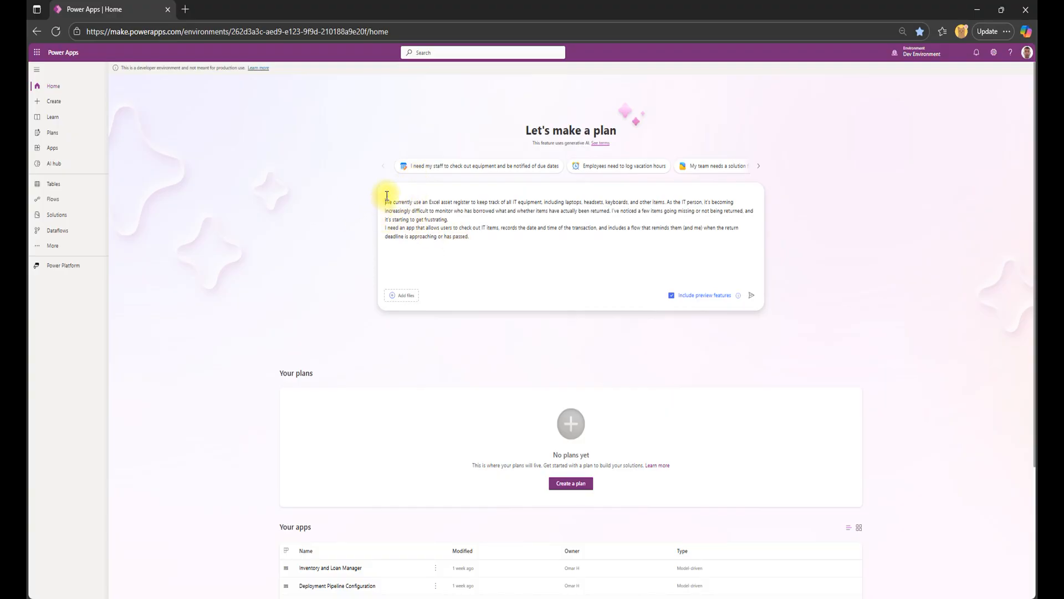
pyautogui.press('BackSpace')
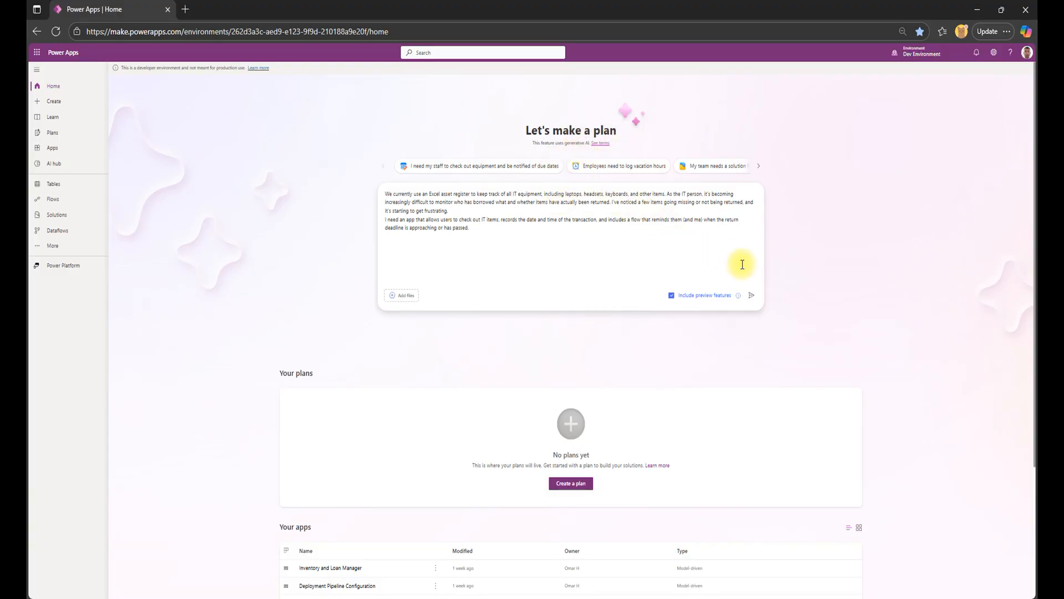
pyautogui.click(752, 298)
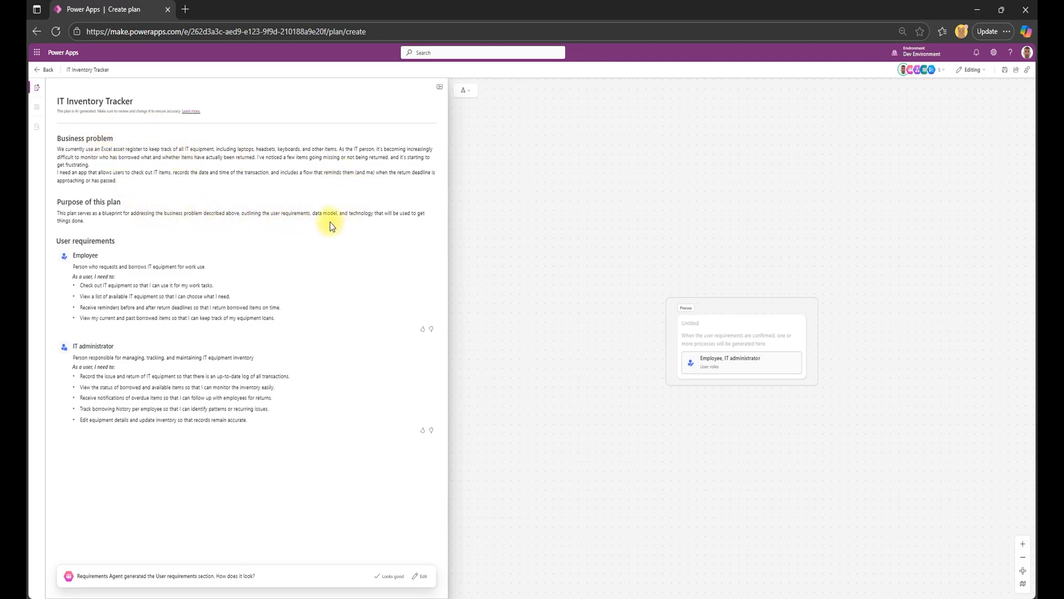
# Like the generated Employee and IT administrator requirements and approve the User requirements section.
pyautogui.moveTo(281, 214); pyautogui.dragTo(368, 218)
pyautogui.click(359, 216)
pyautogui.click(422, 328)
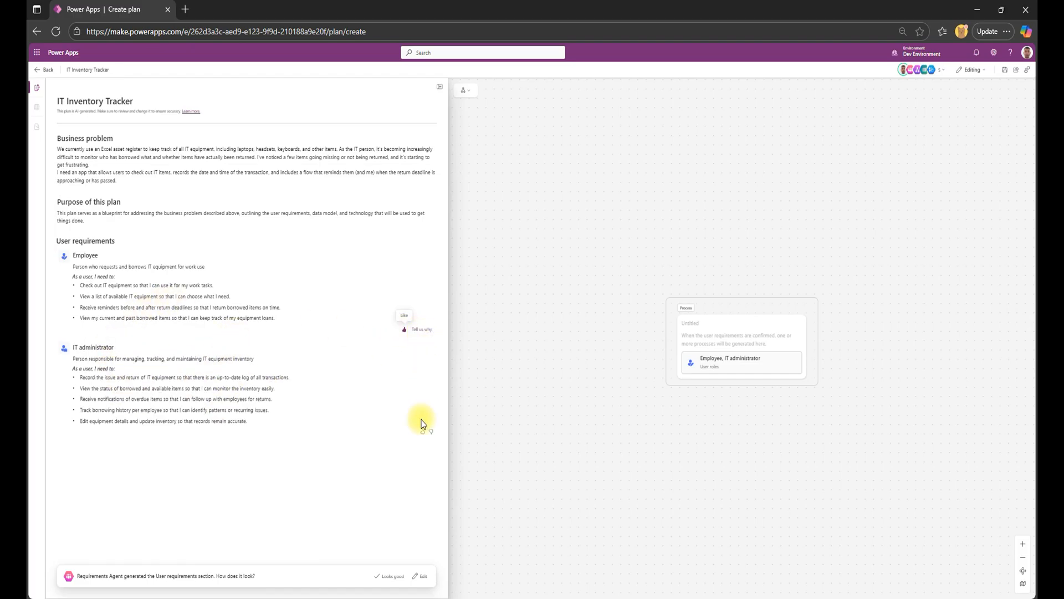
pyautogui.click(422, 433)
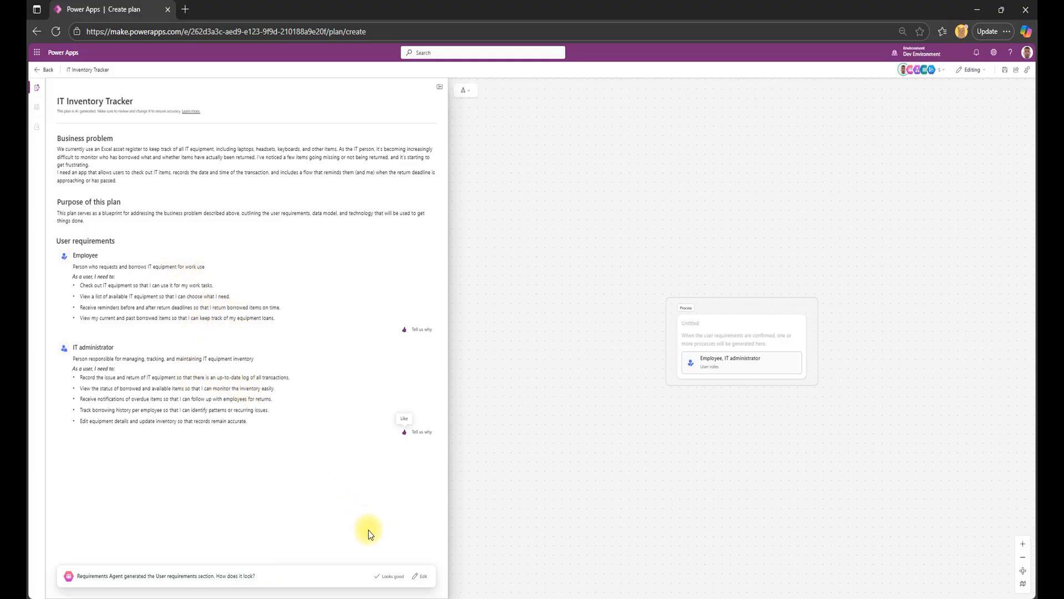
pyautogui.click(390, 577)
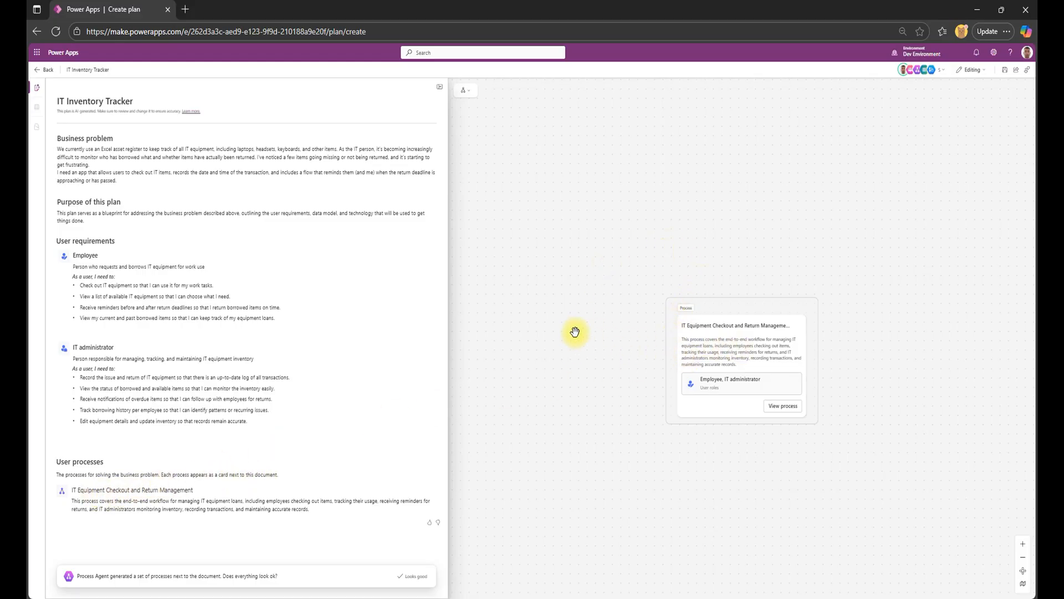
# Examine the IT Equipment Checkout and Return Management process diagram from its start through its decision branches to its end points, and return to the overview.
pyautogui.moveTo(856, 359); pyautogui.dragTo(789, 353)
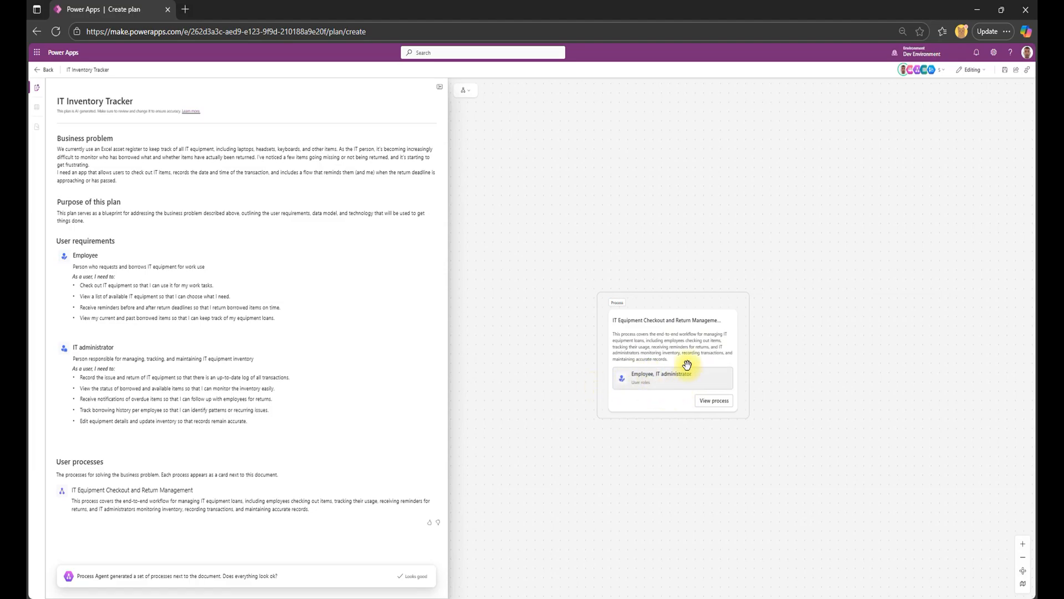
pyautogui.click(715, 401)
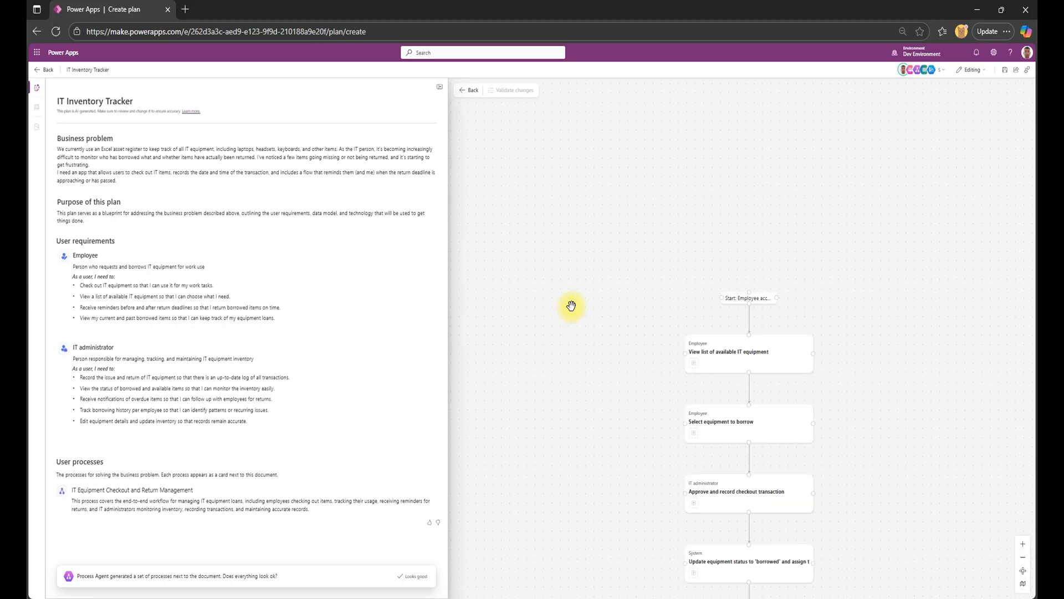
pyautogui.moveTo(863, 193); pyautogui.dragTo(888, 427)
pyautogui.moveTo(845, 244); pyautogui.dragTo(876, 408)
pyautogui.moveTo(792, 246); pyautogui.dragTo(804, 470)
pyautogui.moveTo(811, 165)
pyautogui.mouseDown()
pyautogui.moveTo(810, 282)
pyautogui.moveTo(801, 182)
pyautogui.mouseUp()
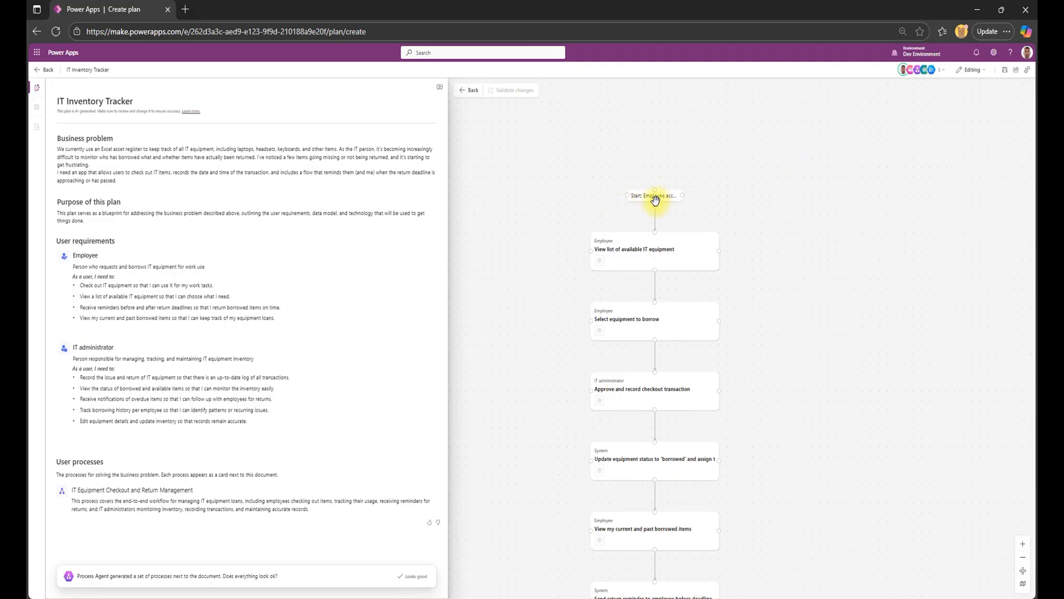
pyautogui.moveTo(900, 366); pyautogui.dragTo(878, 211)
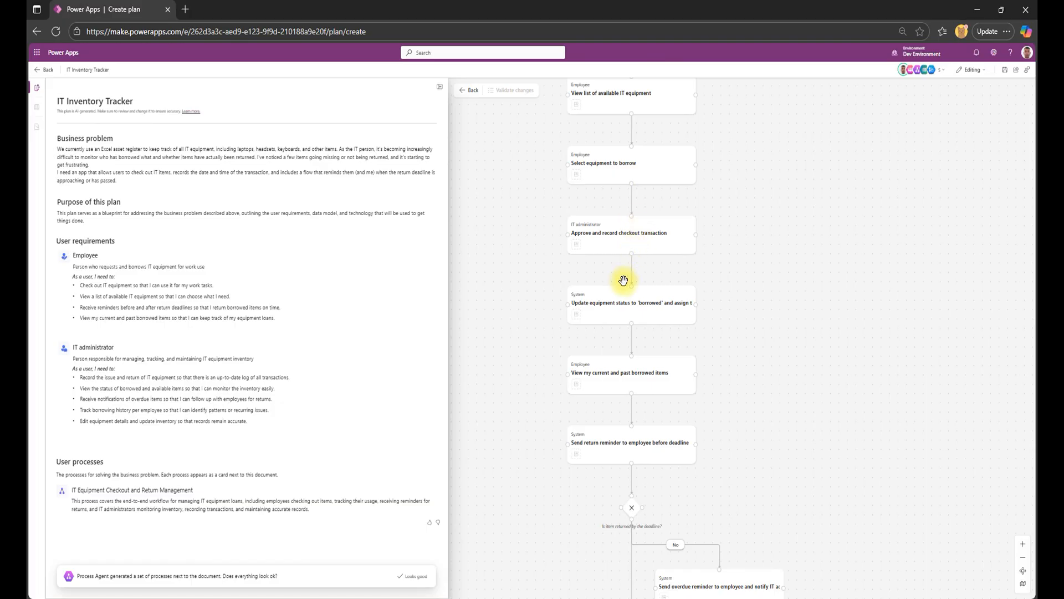
pyautogui.moveTo(793, 449); pyautogui.dragTo(798, 523)
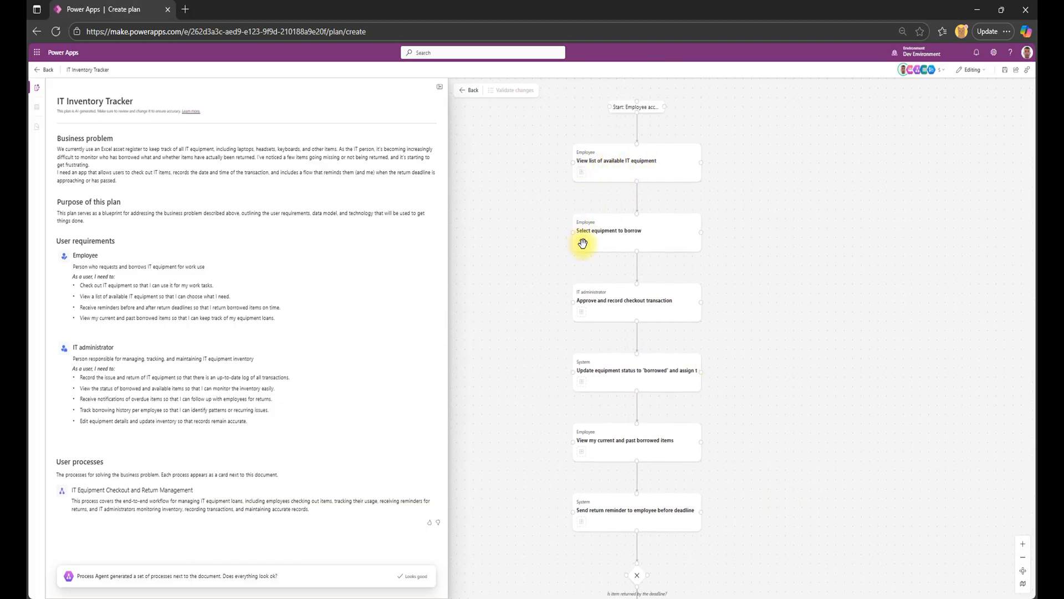
pyautogui.moveTo(738, 313); pyautogui.dragTo(733, 236)
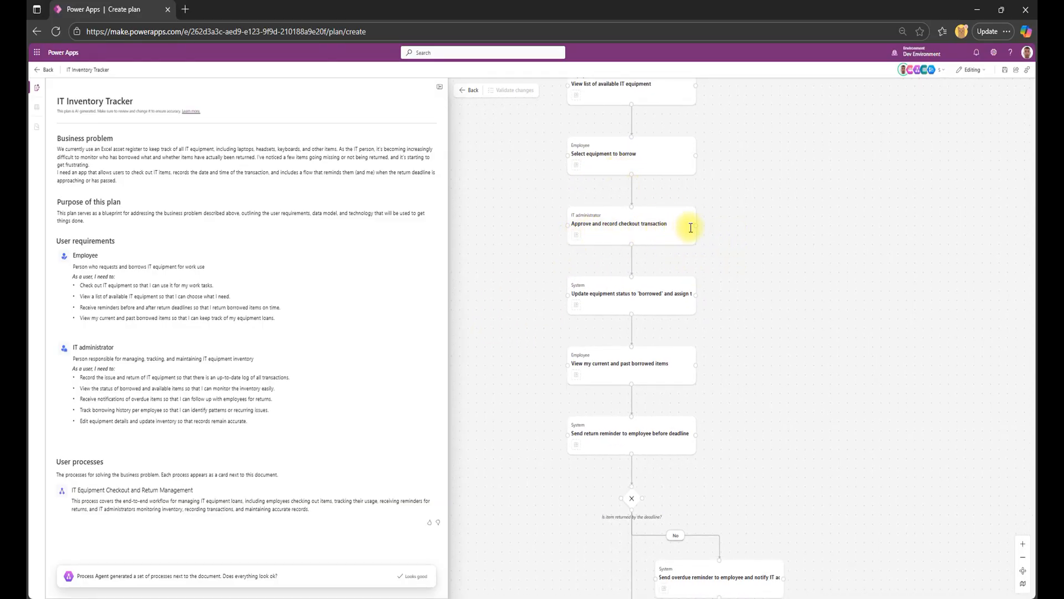
pyautogui.moveTo(741, 287); pyautogui.dragTo(734, 188)
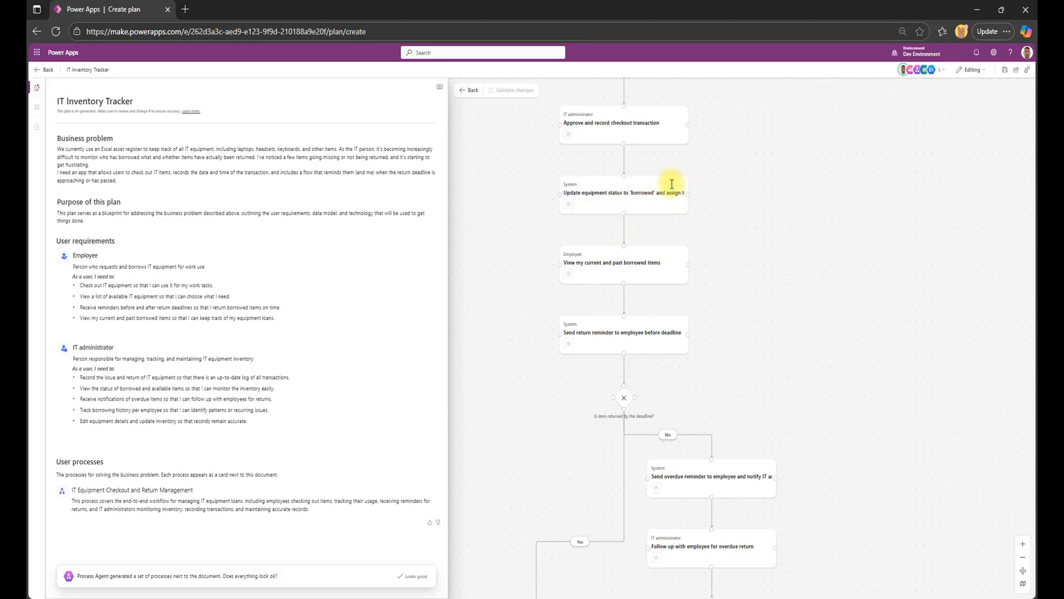
pyautogui.moveTo(765, 247); pyautogui.dragTo(757, 183)
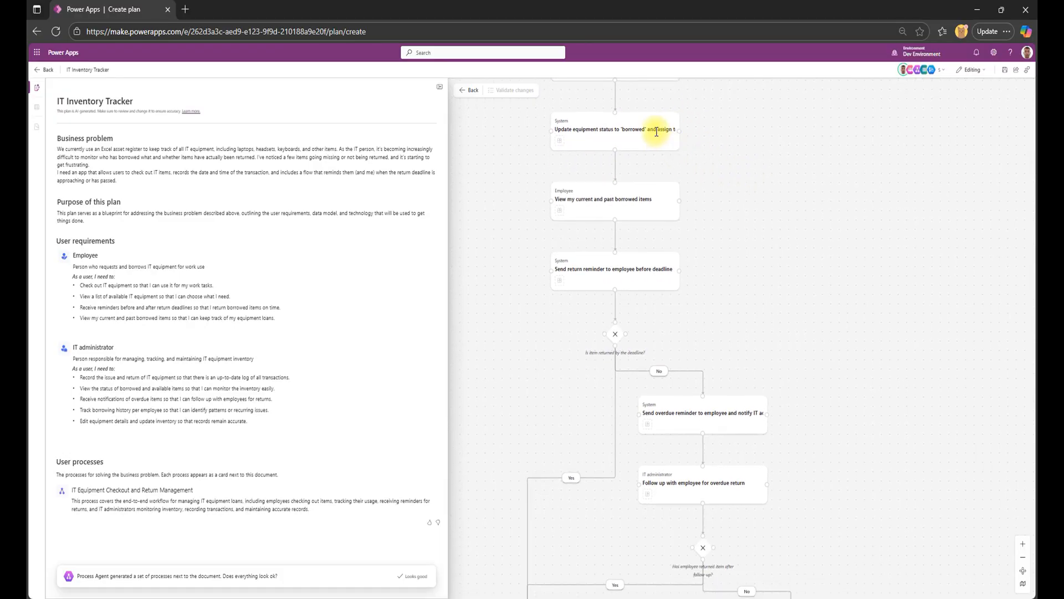
pyautogui.moveTo(815, 240); pyautogui.dragTo(805, 166)
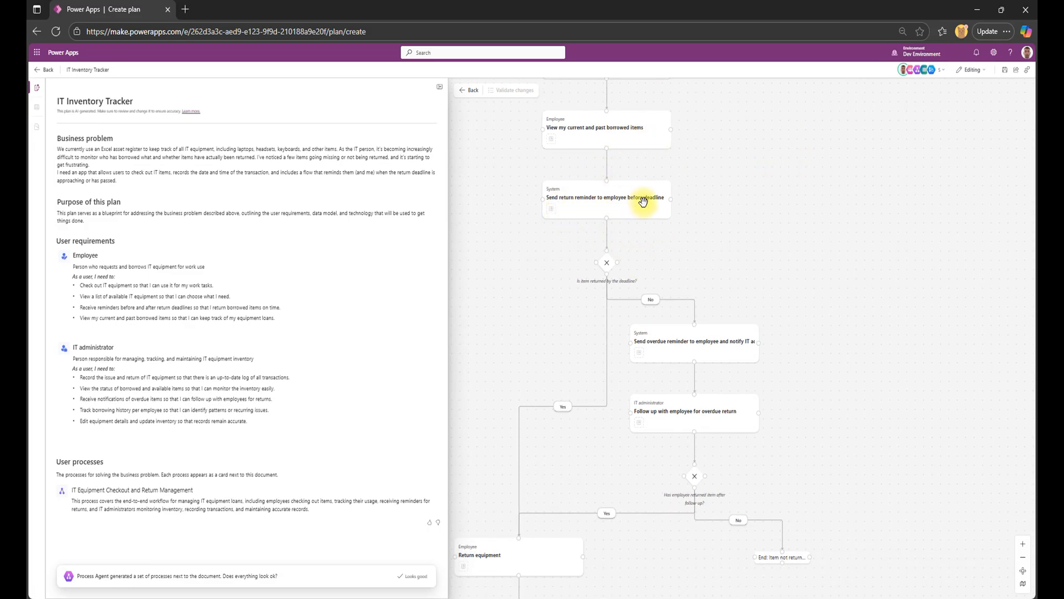
pyautogui.moveTo(700, 277); pyautogui.dragTo(696, 200)
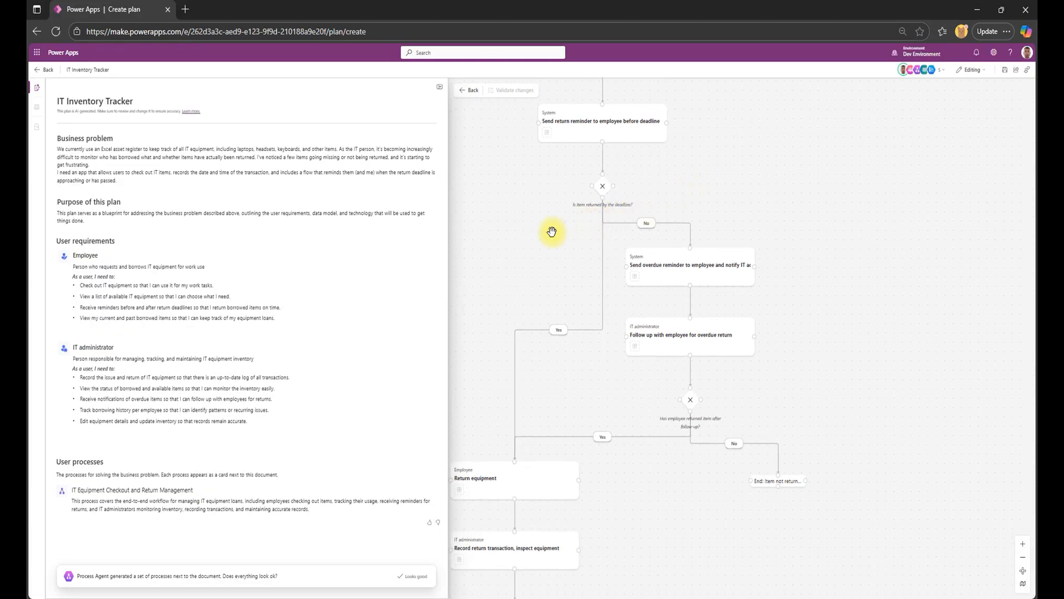
pyautogui.moveTo(527, 247); pyautogui.dragTo(570, 246)
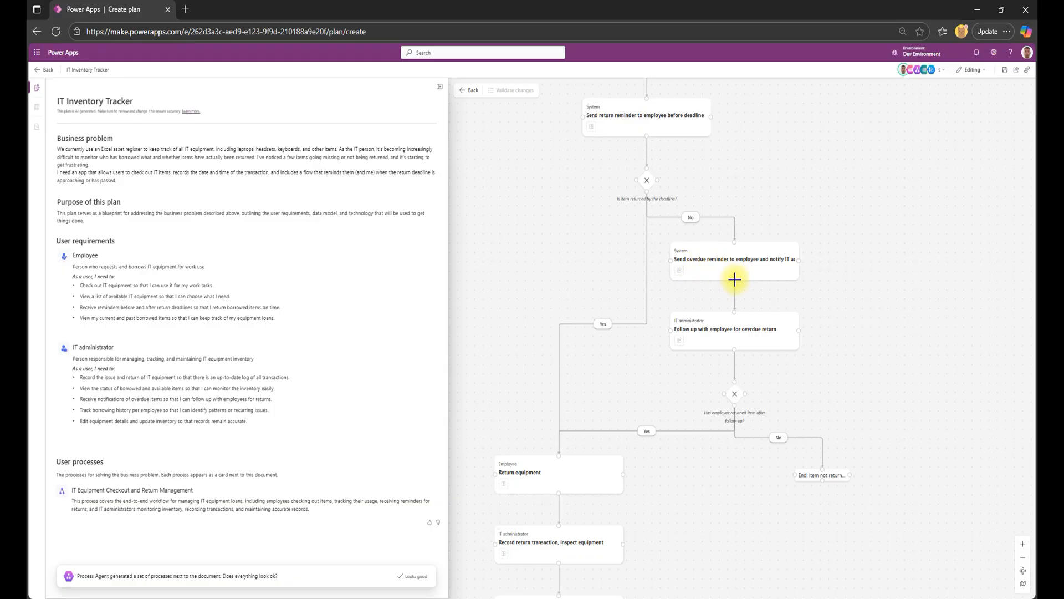
pyautogui.moveTo(842, 307); pyautogui.dragTo(791, 226)
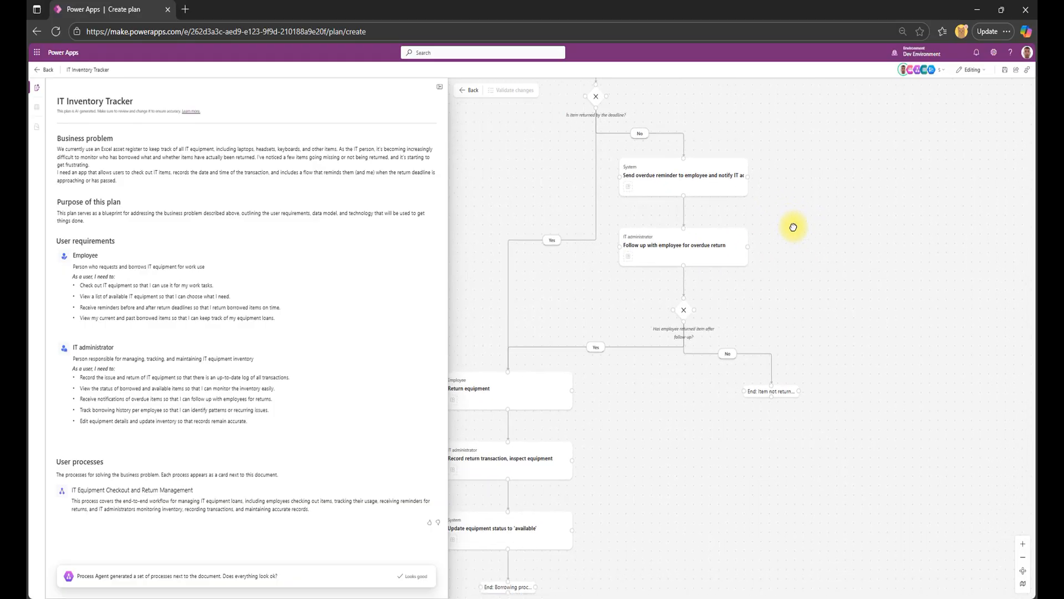
pyautogui.moveTo(820, 278); pyautogui.dragTo(855, 116)
pyautogui.moveTo(737, 327); pyautogui.dragTo(863, 363)
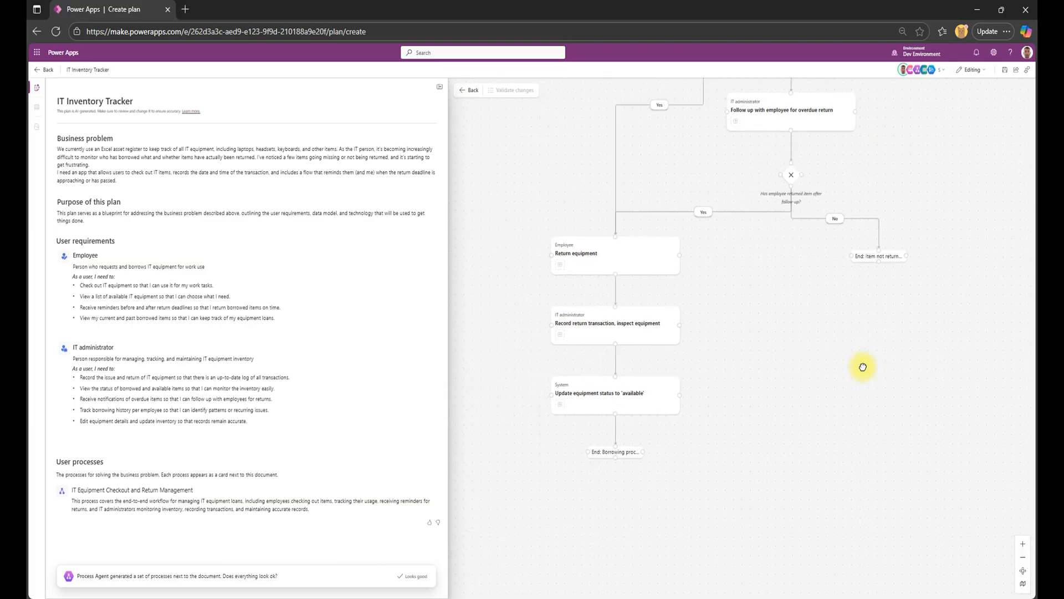
pyautogui.scroll(-5, 840, 241)
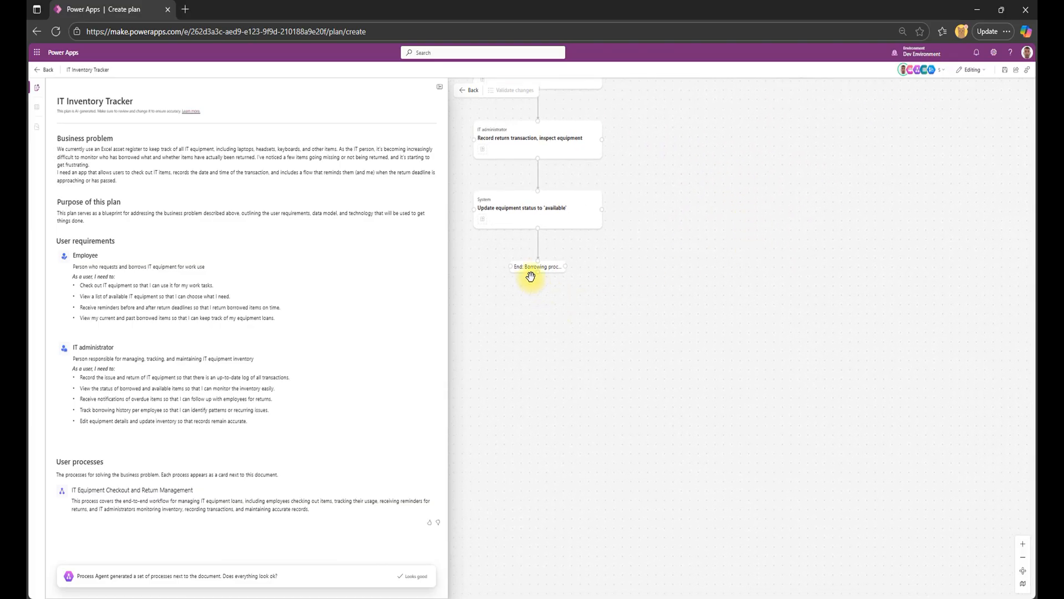
pyautogui.moveTo(764, 295); pyautogui.dragTo(857, 552)
pyautogui.moveTo(897, 183); pyautogui.dragTo(846, 419)
pyautogui.moveTo(806, 129); pyautogui.dragTo(785, 368)
pyautogui.moveTo(777, 191); pyautogui.dragTo(791, 337)
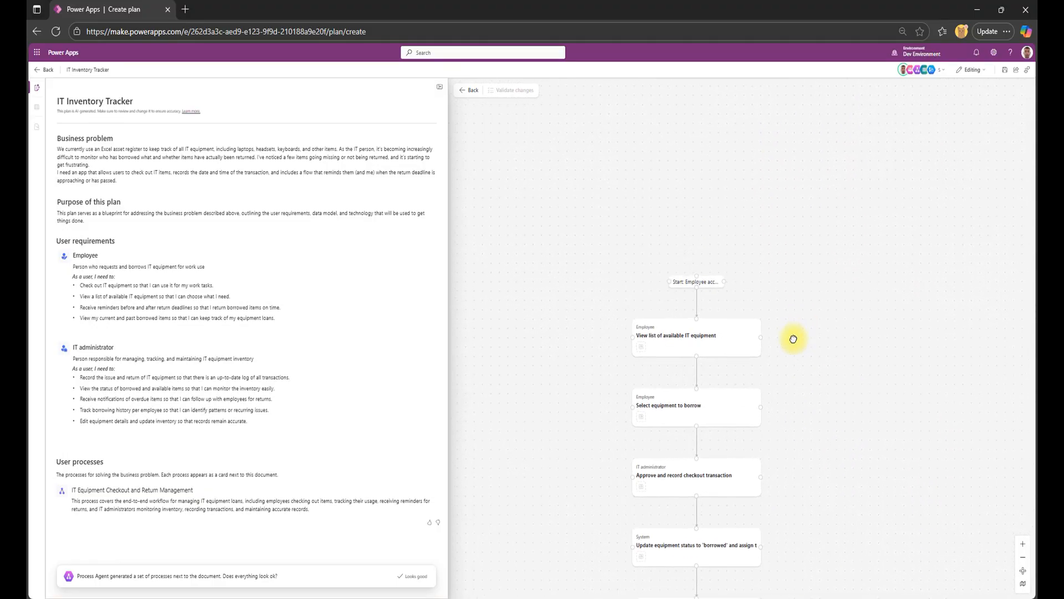
pyautogui.click(471, 92)
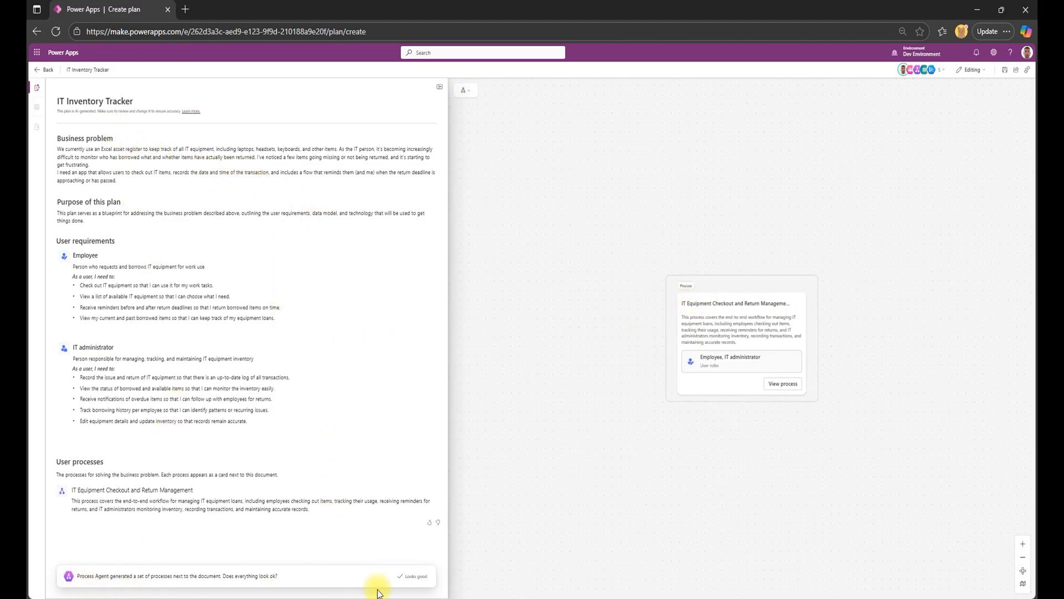
# Approve the generated user processes and the proposed data model tables.
pyautogui.click(410, 576)
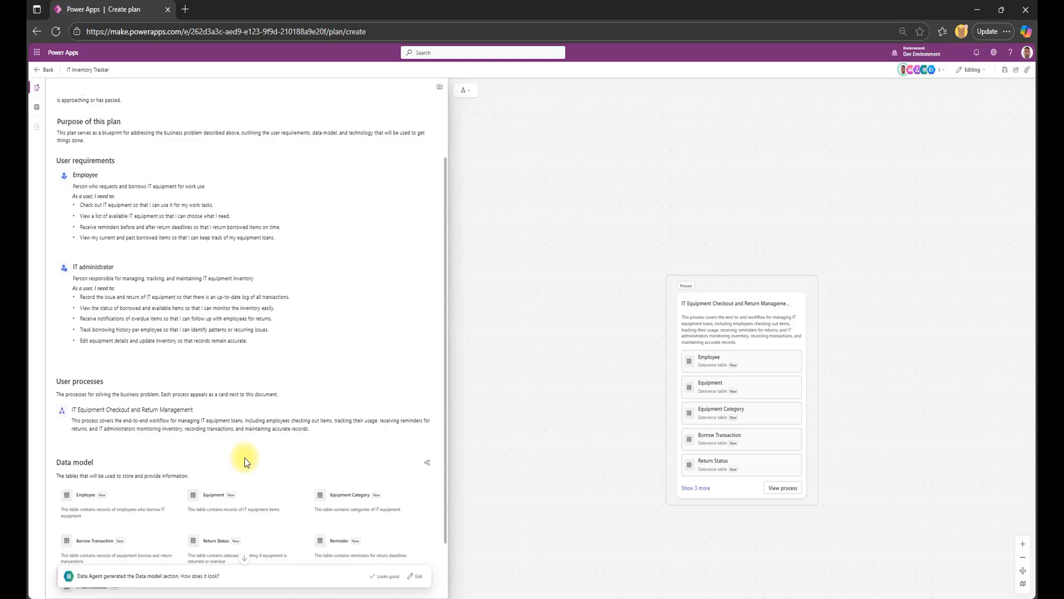
pyautogui.scroll(-1, 268, 439)
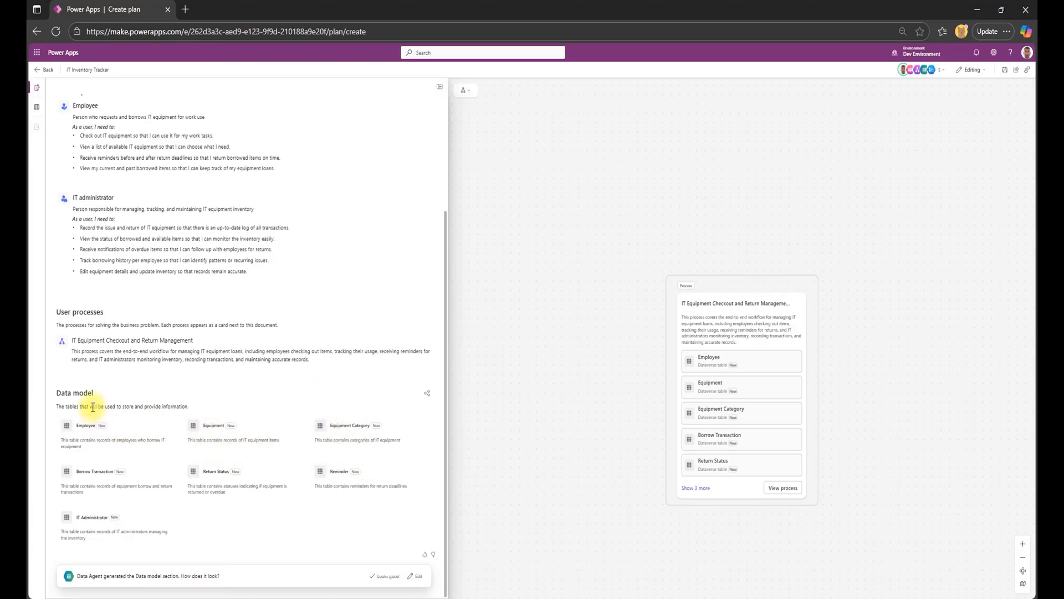
pyautogui.click(385, 577)
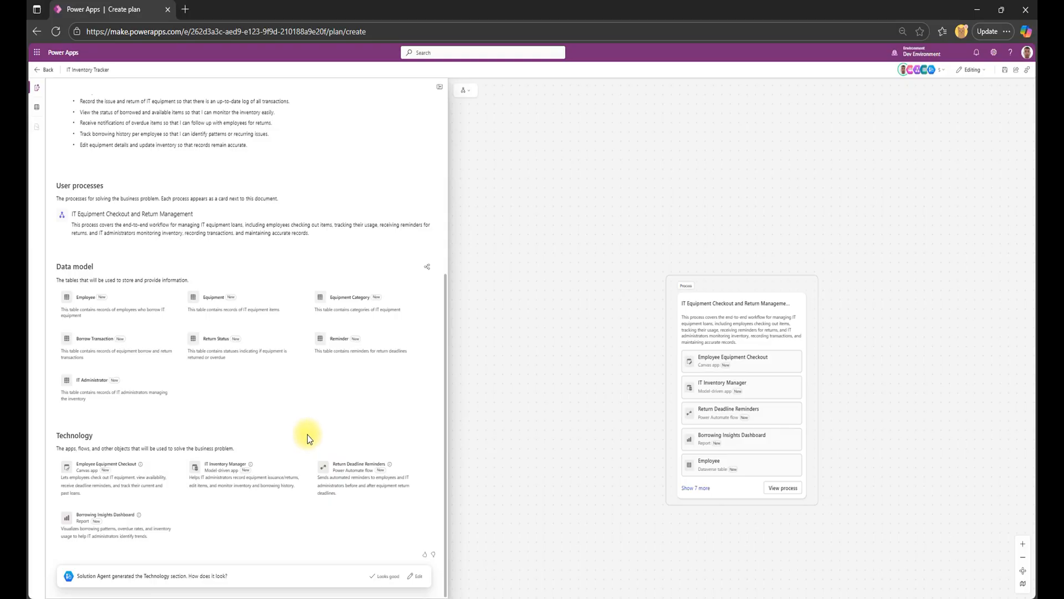
# Review the plan against the business problem and approve the generated Technology section.
pyautogui.scroll(5, 307, 435)
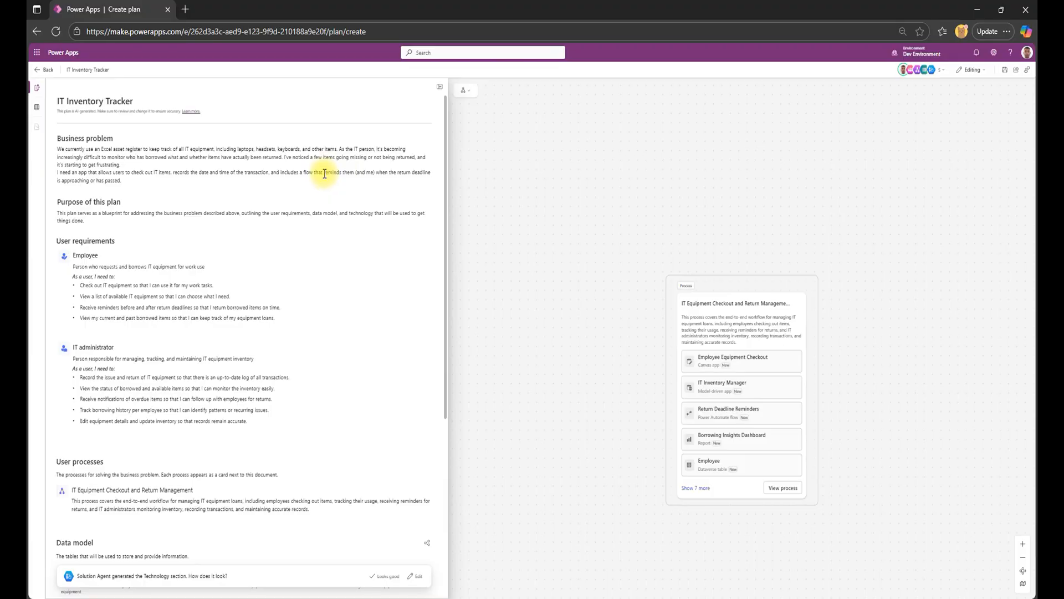
pyautogui.scroll(-5, 347, 189)
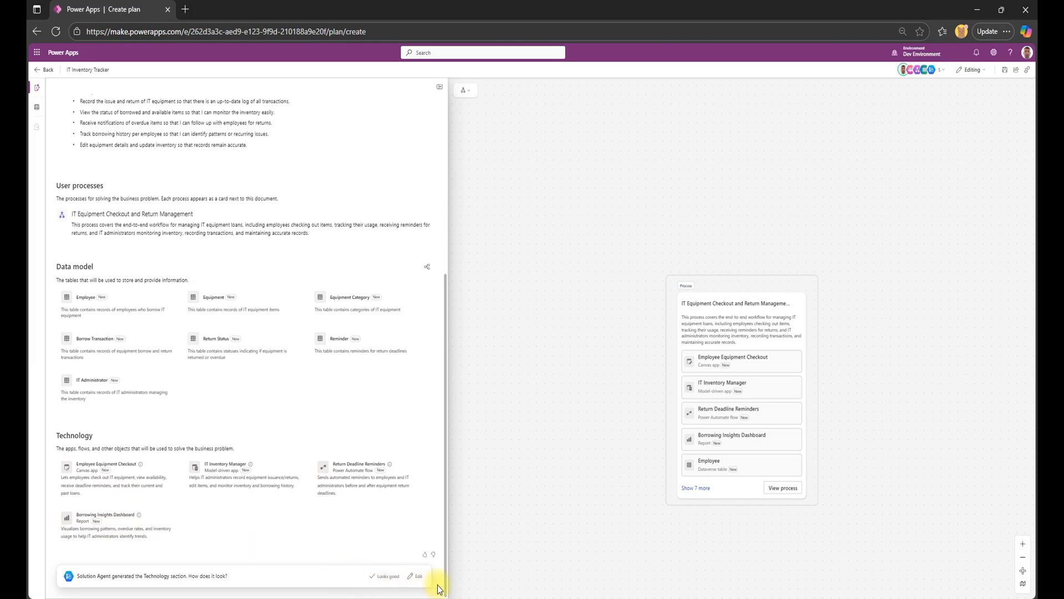
pyautogui.click(382, 575)
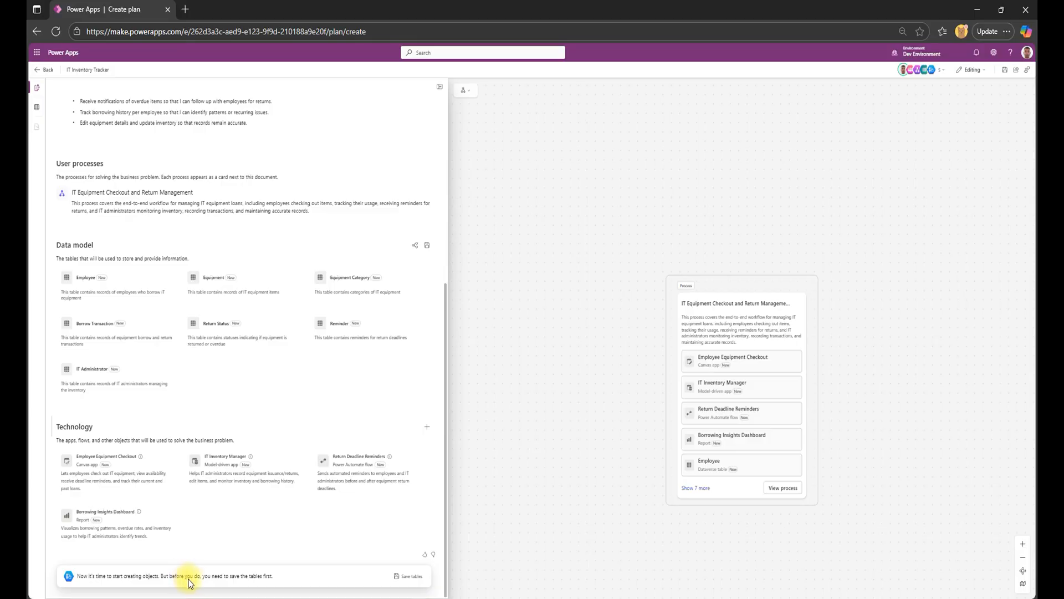
# Save the plan's tables to a new solution named IT Inventory Tracker with CDS Default Publisher as the publisher.
pyautogui.click(409, 578)
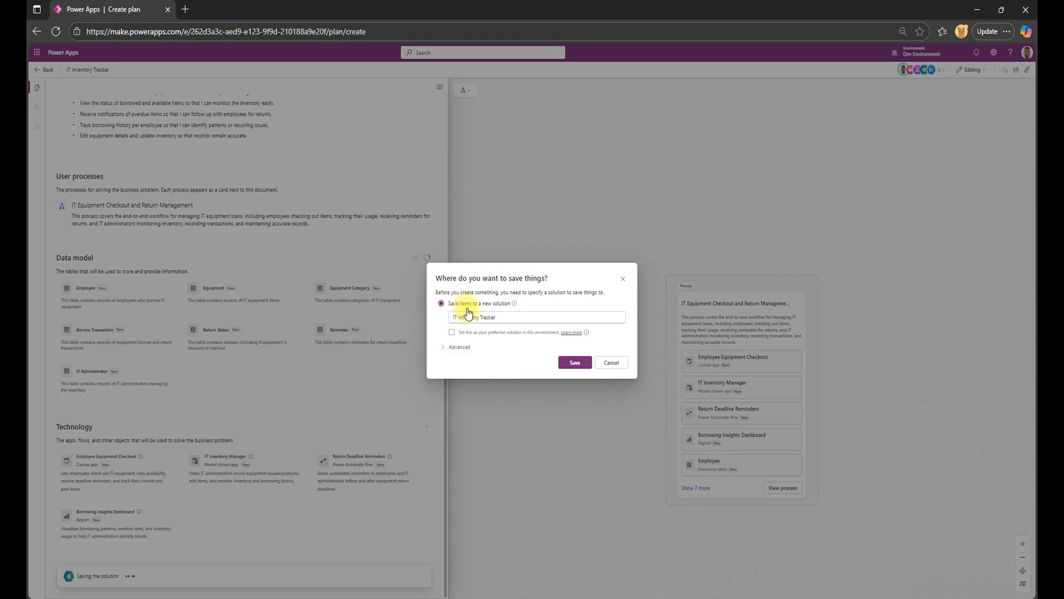
pyautogui.click(506, 323)
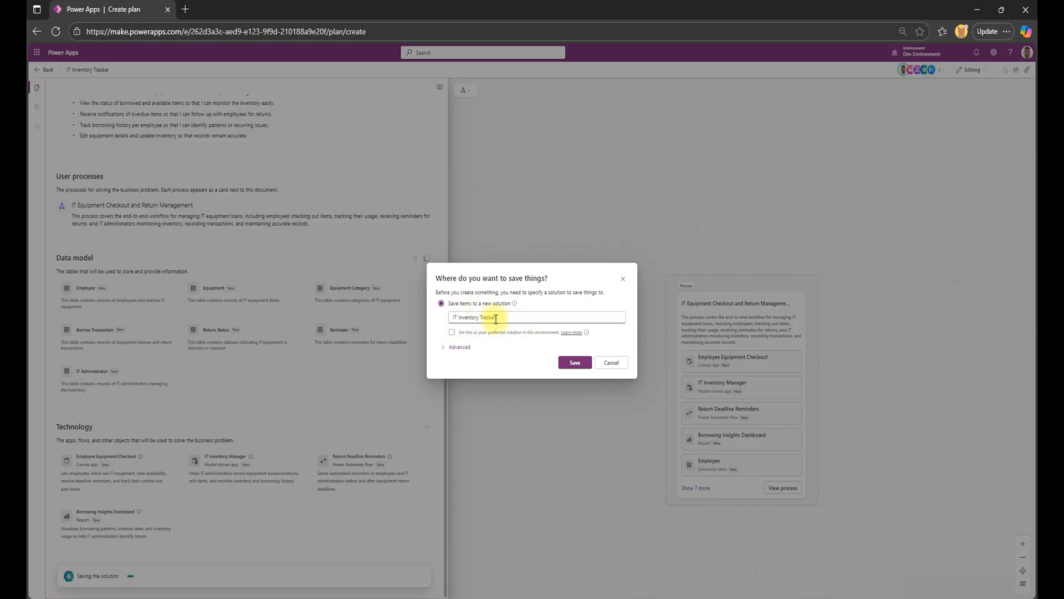
pyautogui.click(451, 347)
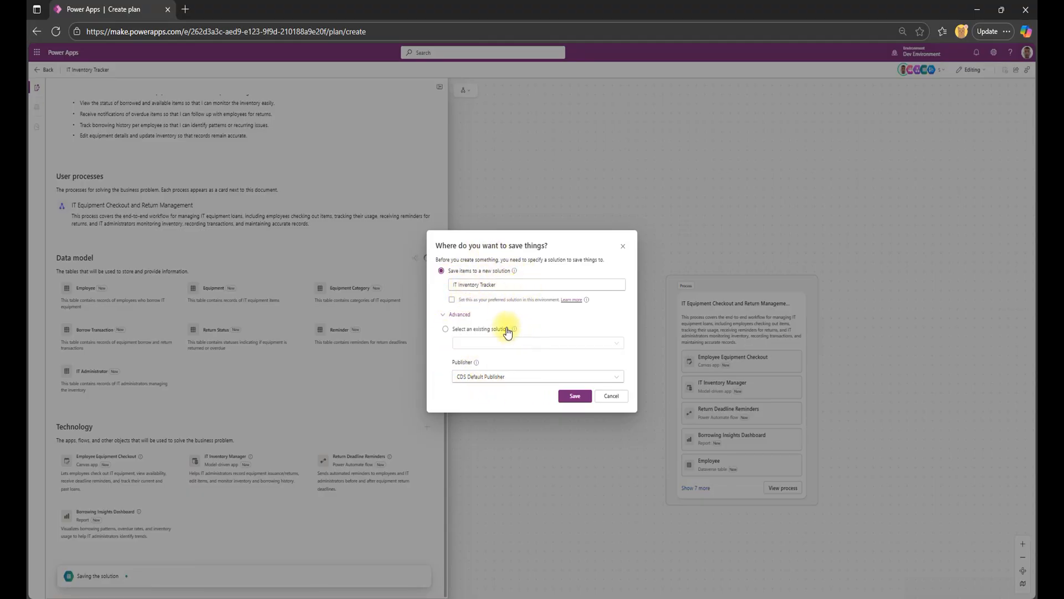
pyautogui.click(575, 397)
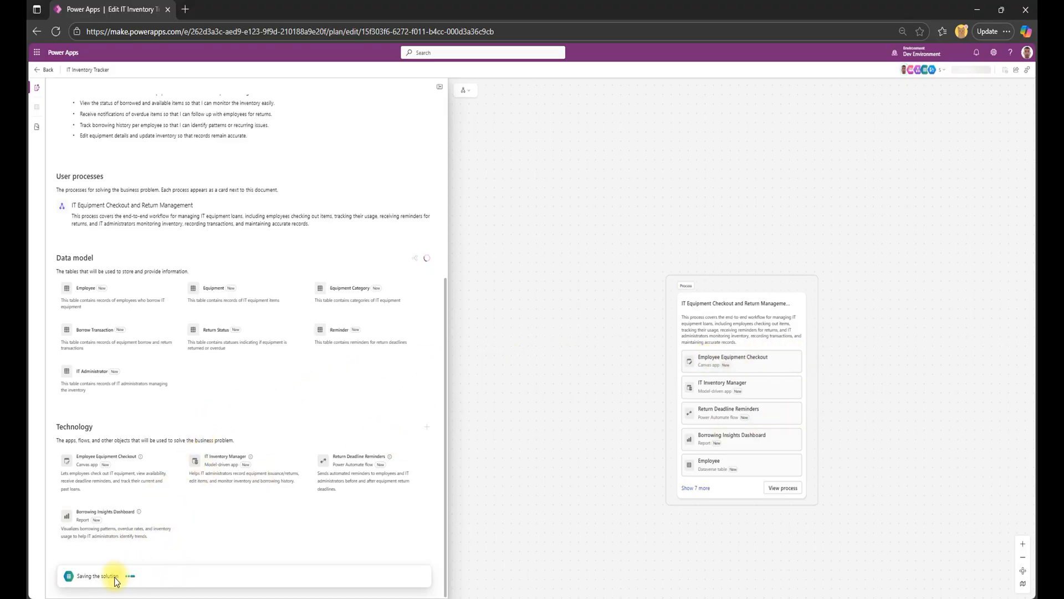
pyautogui.moveTo(853, 165); pyautogui.dragTo(824, 166)
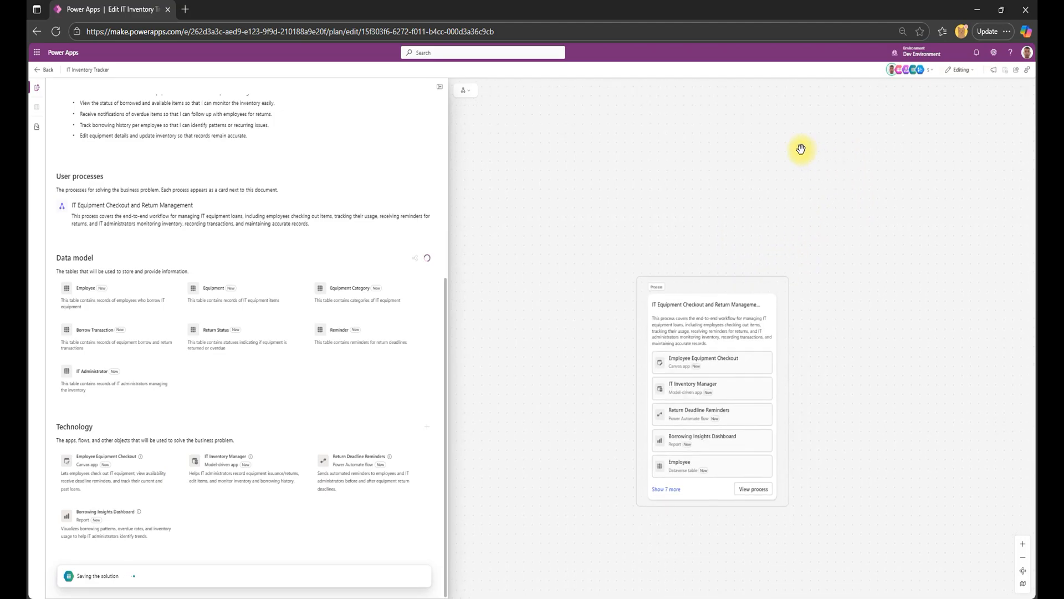
pyautogui.moveTo(586, 236); pyautogui.dragTo(901, 197)
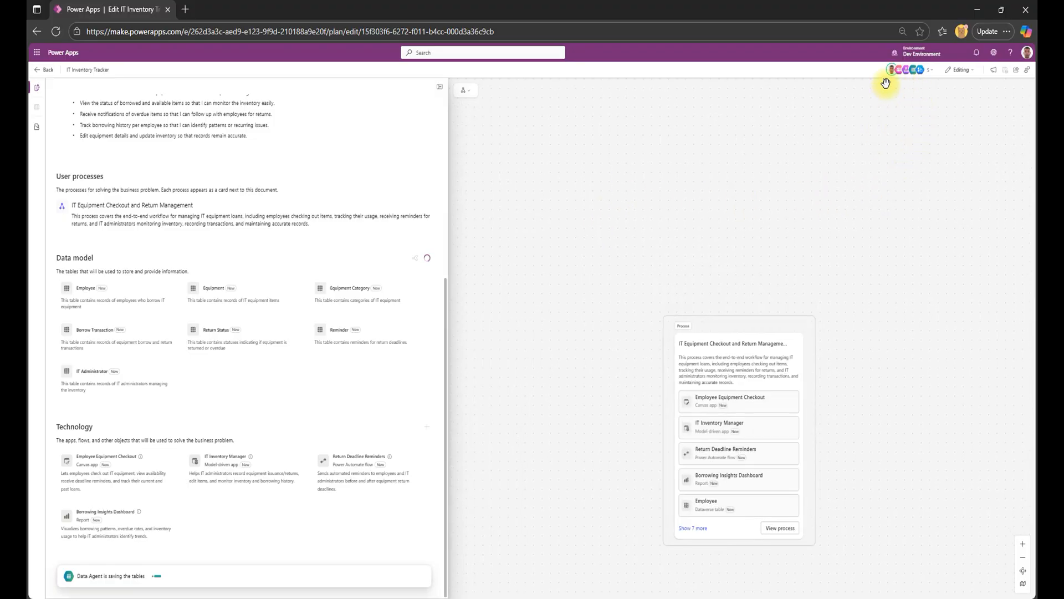
# Show the full list of agents working on the plan and read the Requirements Agent and Process Agent descriptions.
pyautogui.moveTo(902, 71)
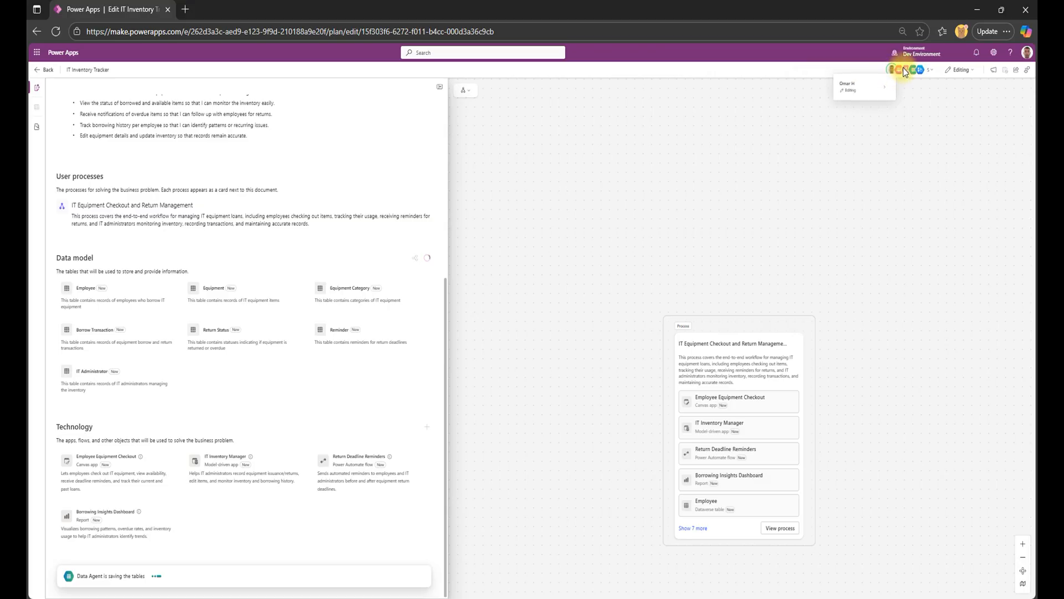
pyautogui.click(931, 72)
pyautogui.moveTo(929, 106)
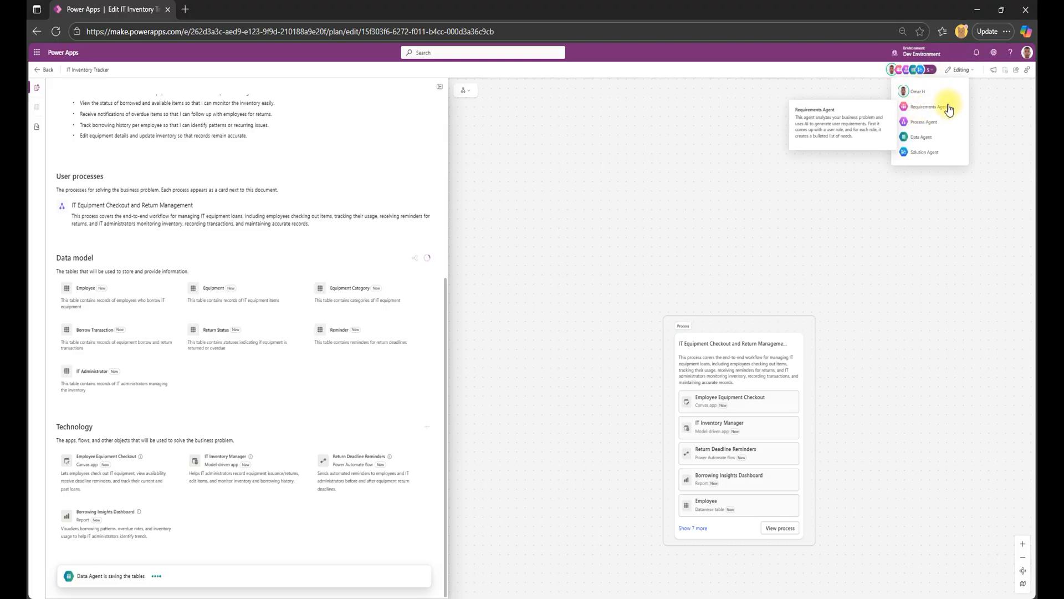
pyautogui.moveTo(933, 125)
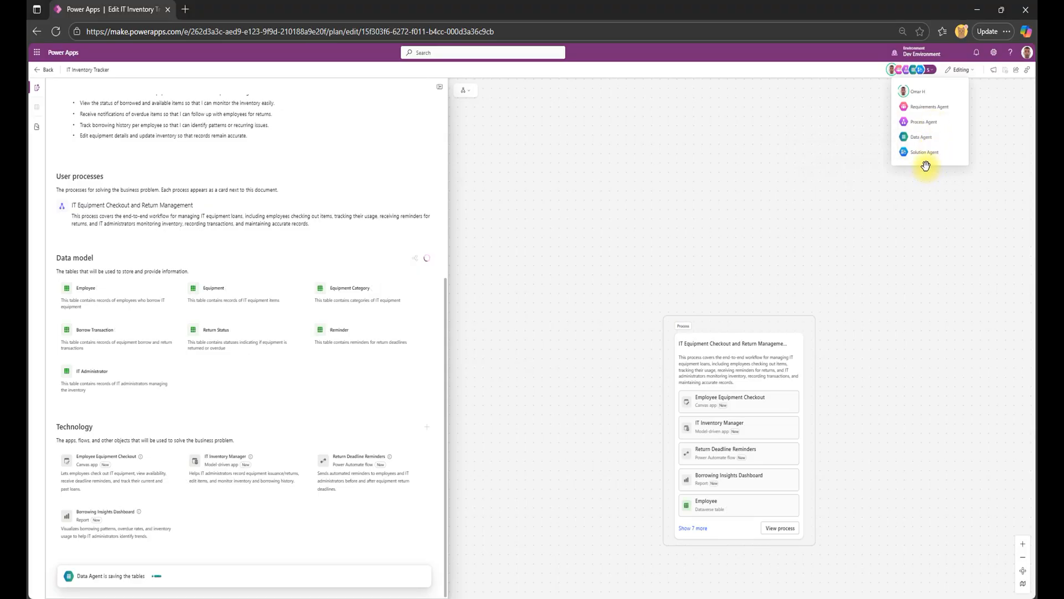
# Review the saved plan from the business problem through requirements, processes and data model to the Technology section.
pyautogui.scroll(6, 344, 279)
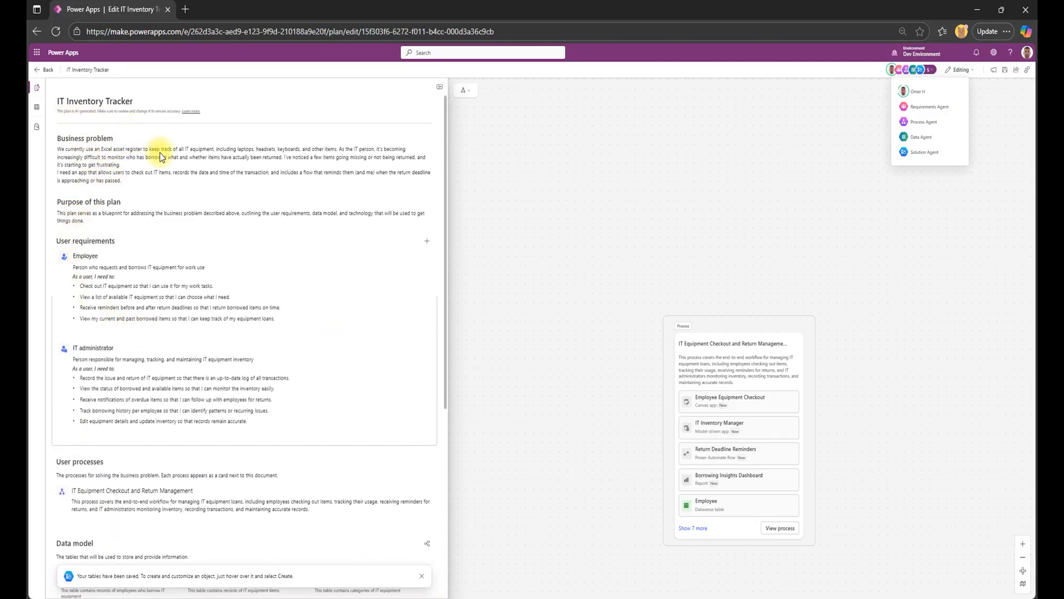
pyautogui.scroll(-2, 154, 189)
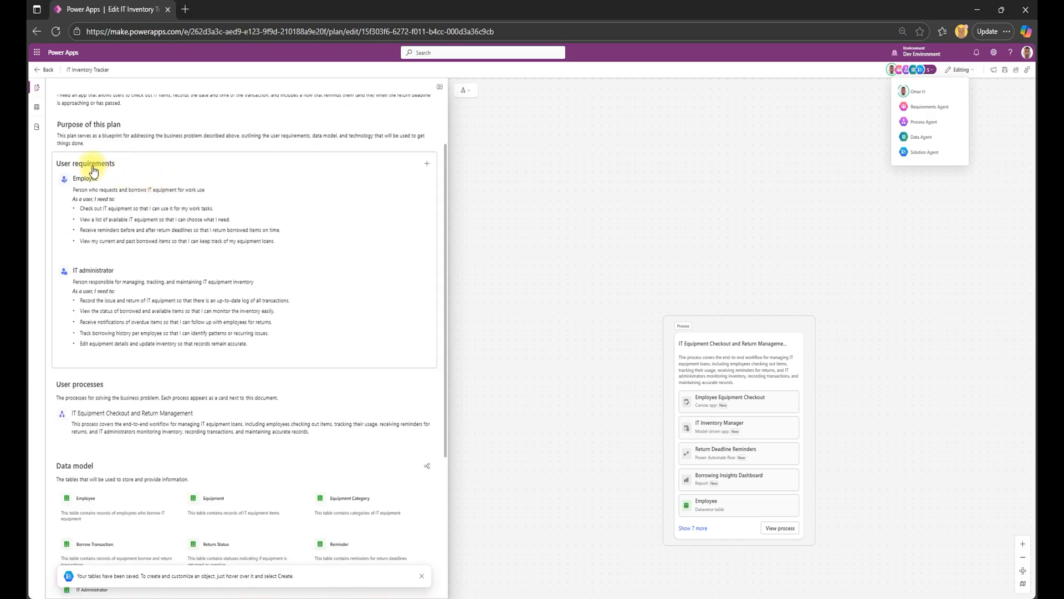
pyautogui.scroll(-2, 218, 189)
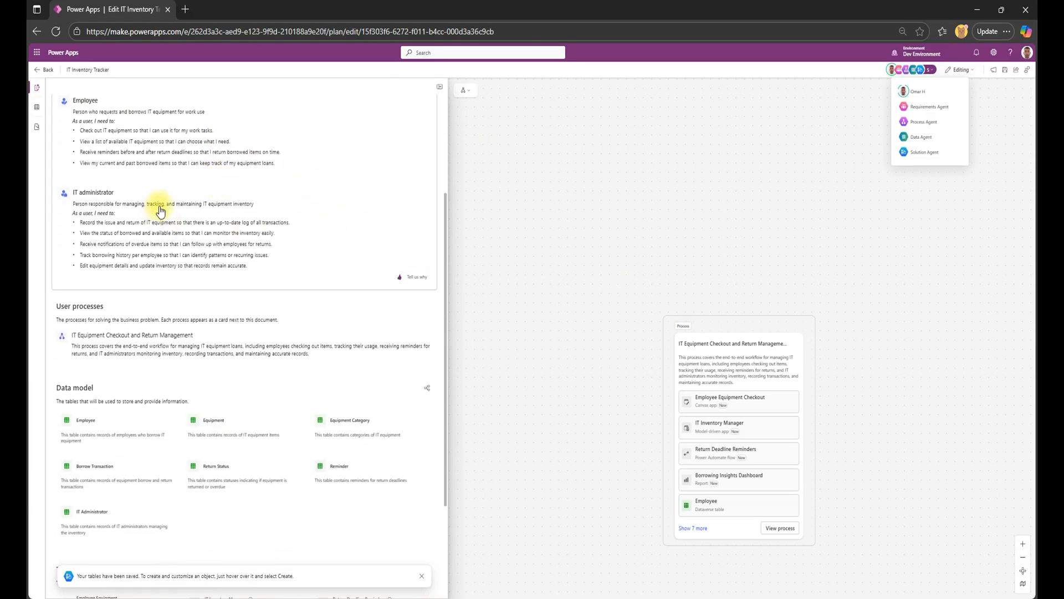
pyautogui.scroll(-4, 166, 205)
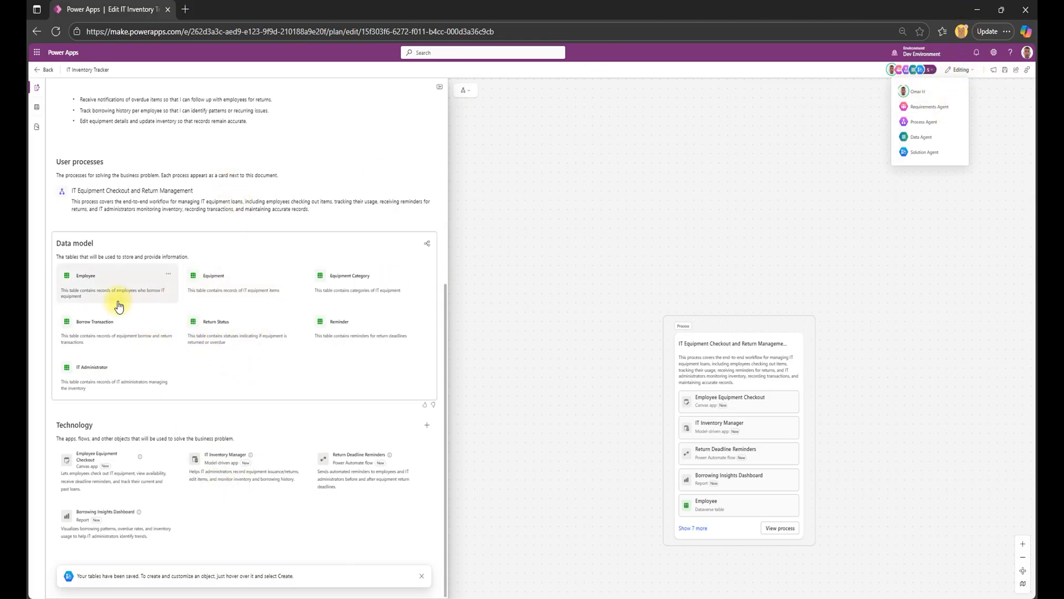
pyautogui.moveTo(88, 577); pyautogui.dragTo(142, 578)
pyautogui.click(165, 581)
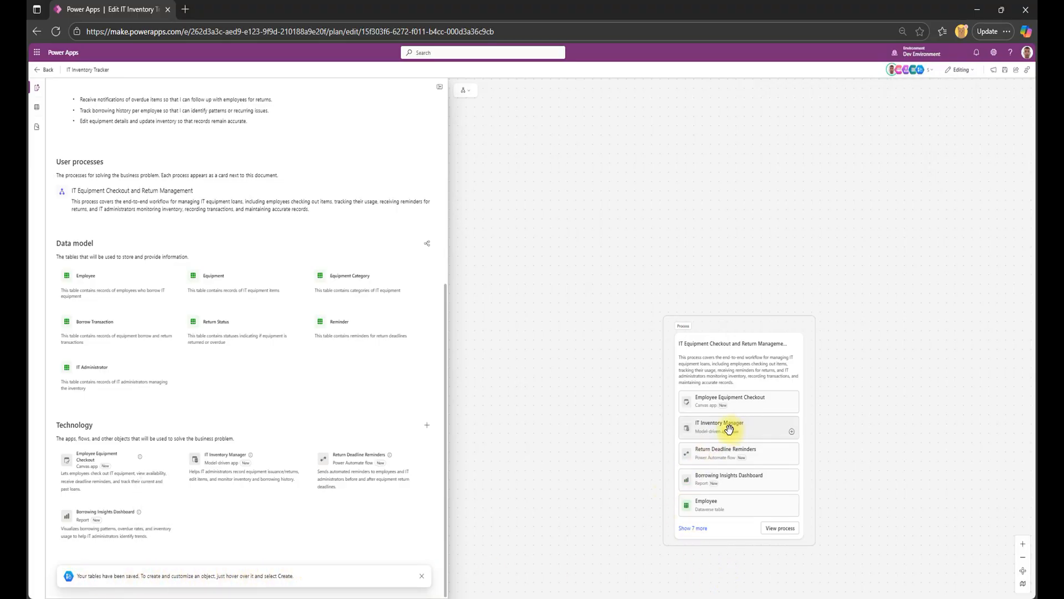
# Expand the process card to list all its objects and create the Employee Equipment Checkout canvas app with the App agent.
pyautogui.scroll(-5, 730, 430)
pyautogui.scroll(4, 746, 450)
pyautogui.scroll(5, 746, 450)
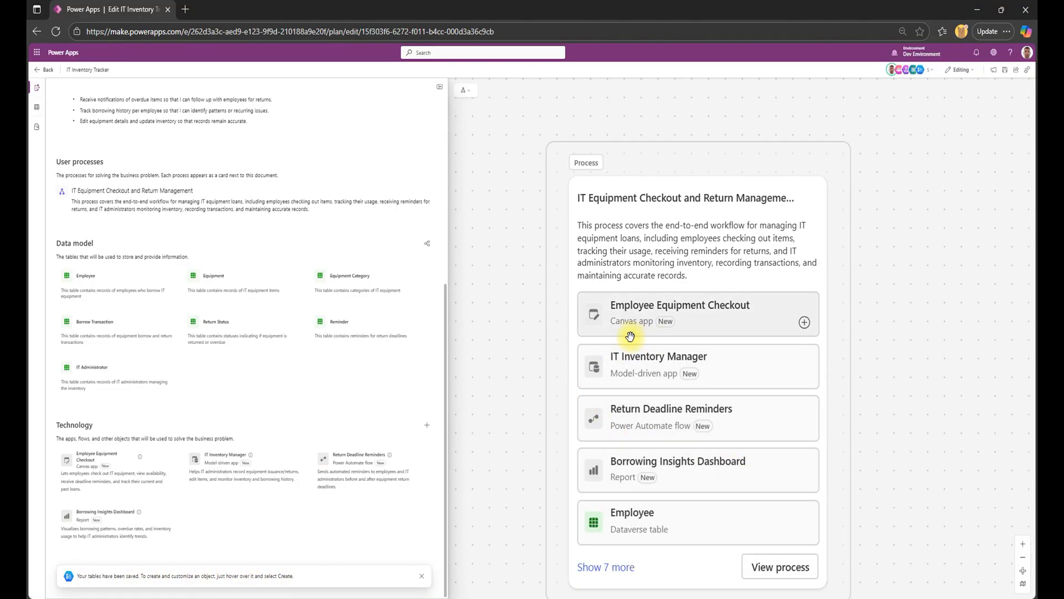
pyautogui.scroll(-4, 634, 337)
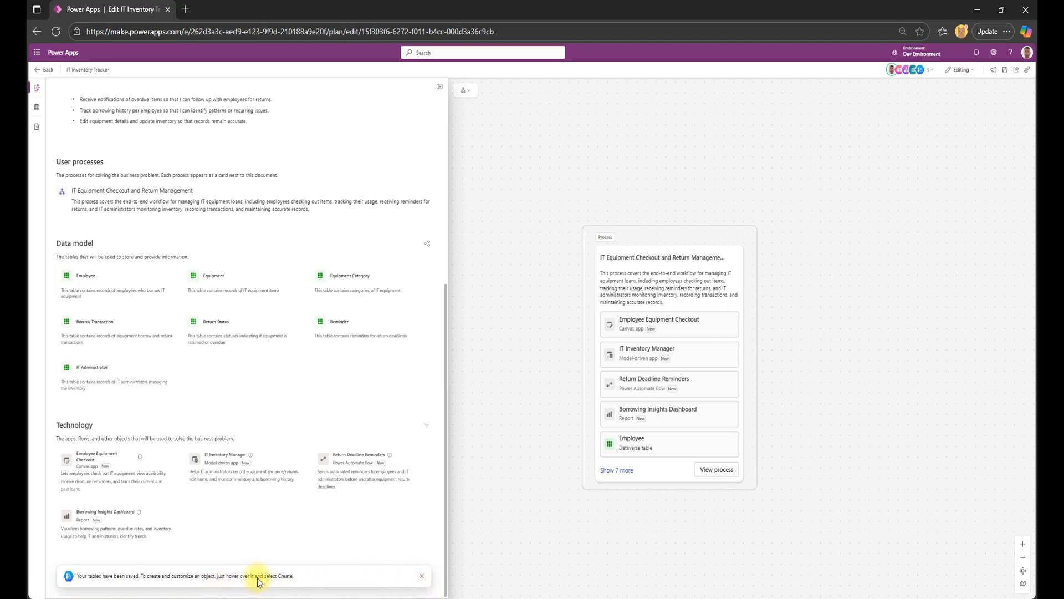
pyautogui.click(613, 469)
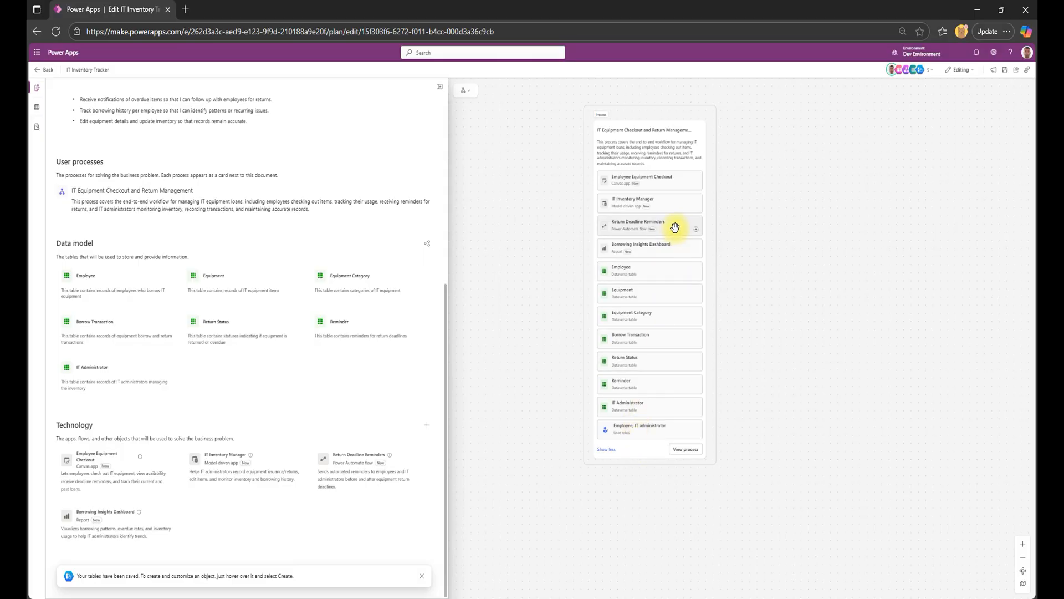
pyautogui.moveTo(777, 225); pyautogui.dragTo(765, 302)
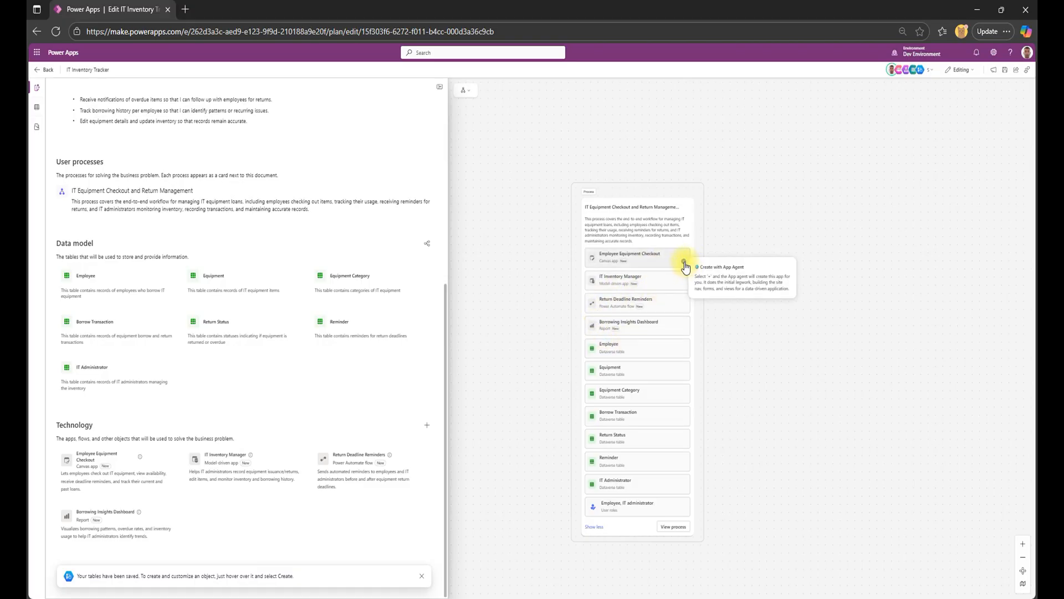
pyautogui.click(685, 263)
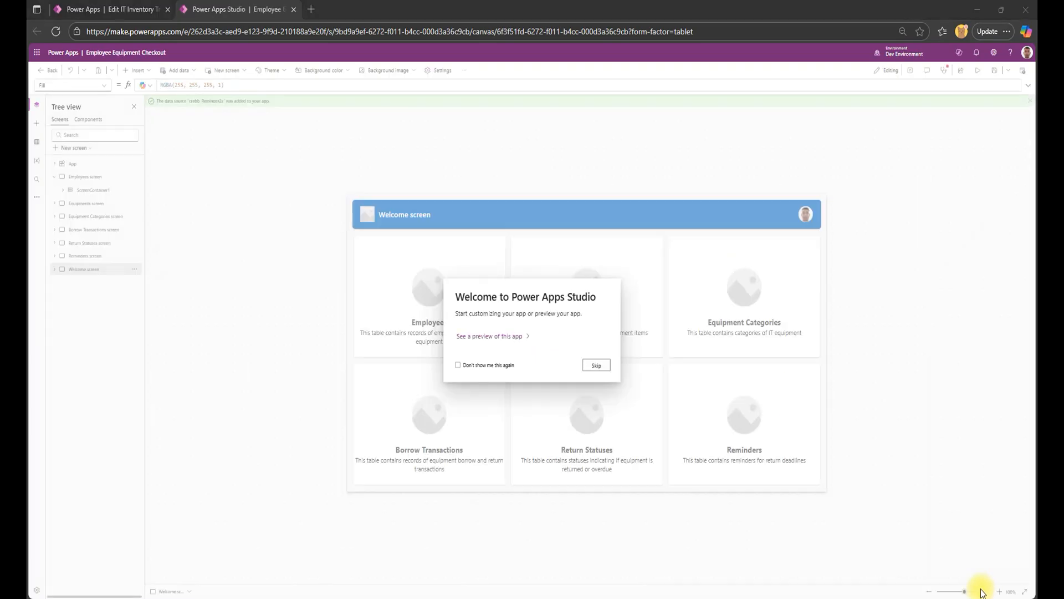
# Skip the studio welcome dialog, preview the generated app, and check its Employees screen before returning to the Welcome screen.
pyautogui.click(597, 366)
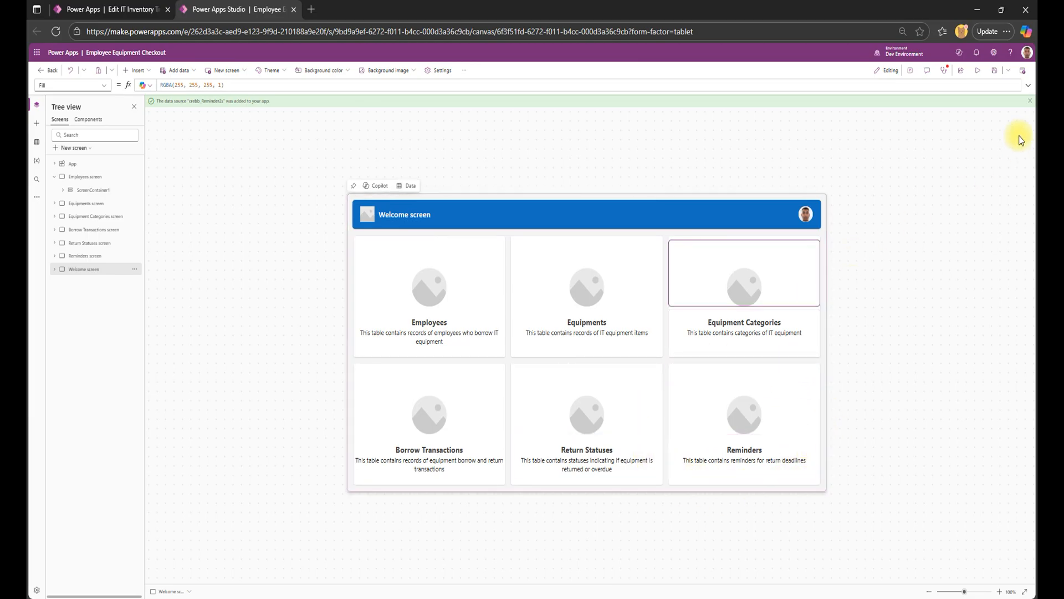
pyautogui.click(976, 72)
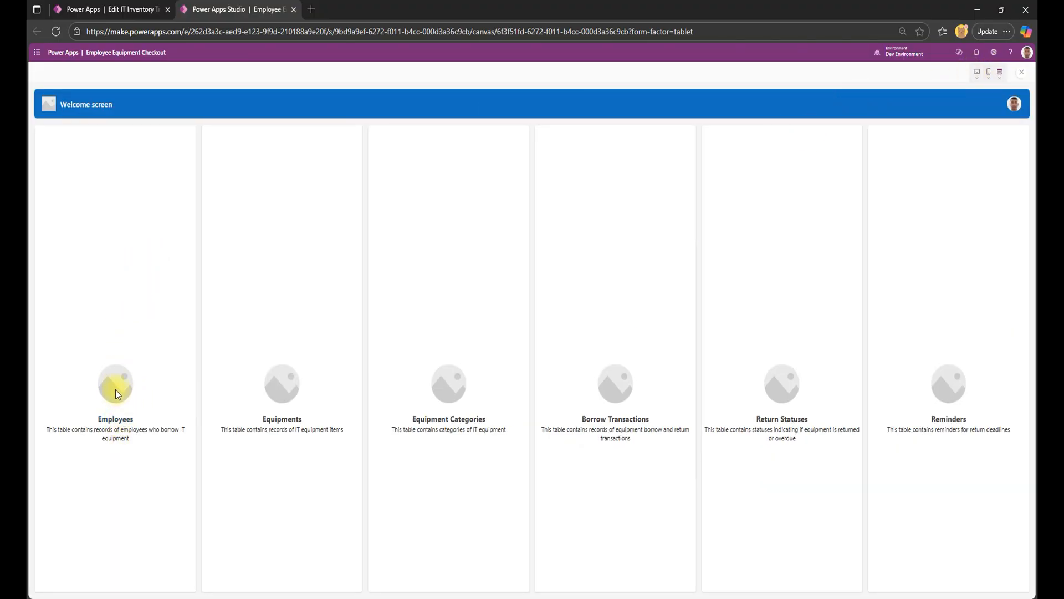
pyautogui.click(116, 424)
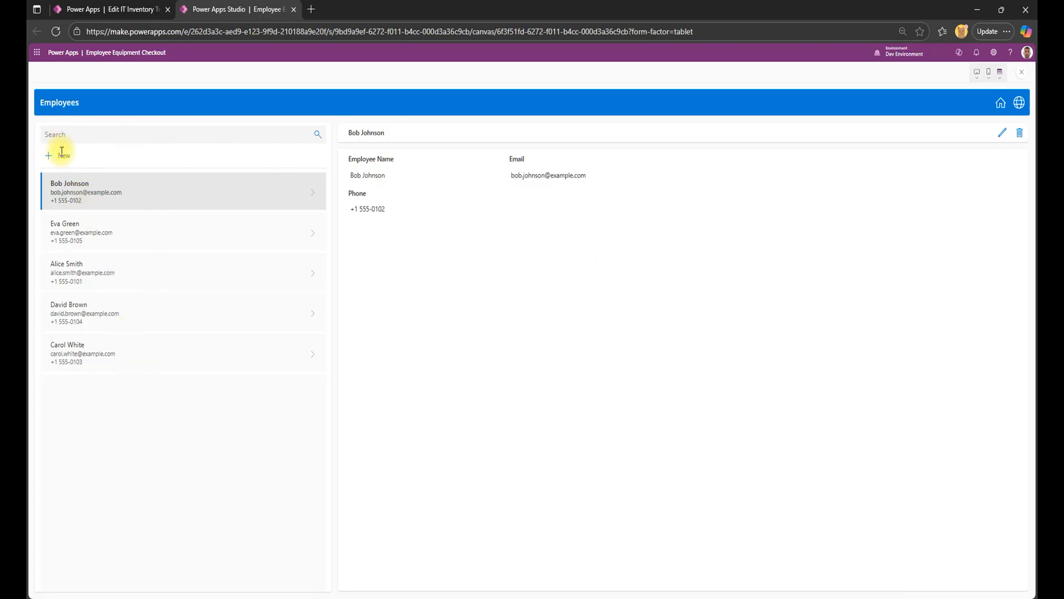
pyautogui.click(1006, 102)
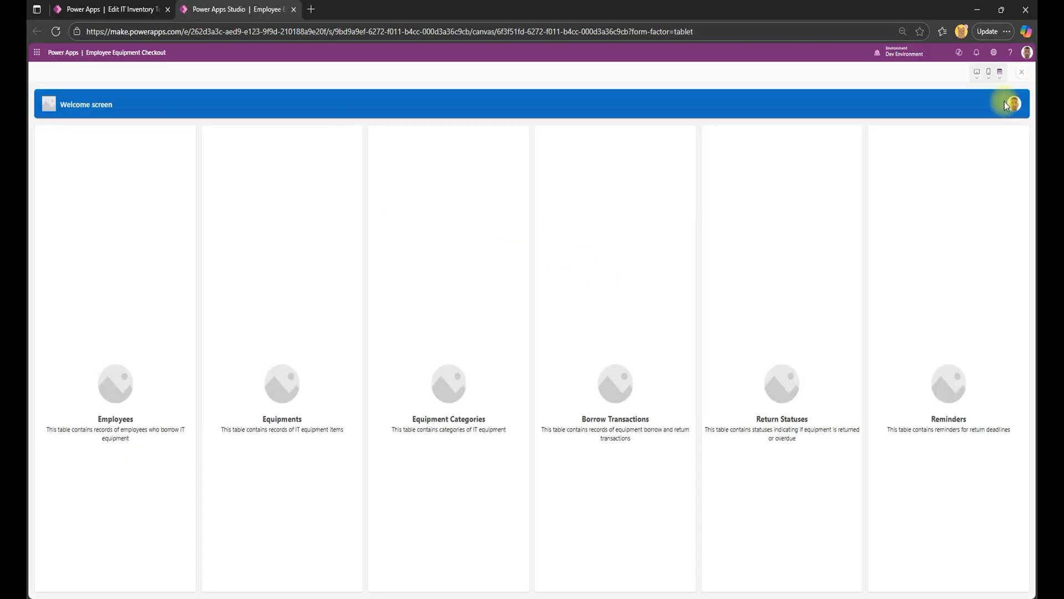
# Look through the Equipments records in the preview, including the headset, mouse and monitor, and return to the Welcome screen.
pyautogui.click(277, 423)
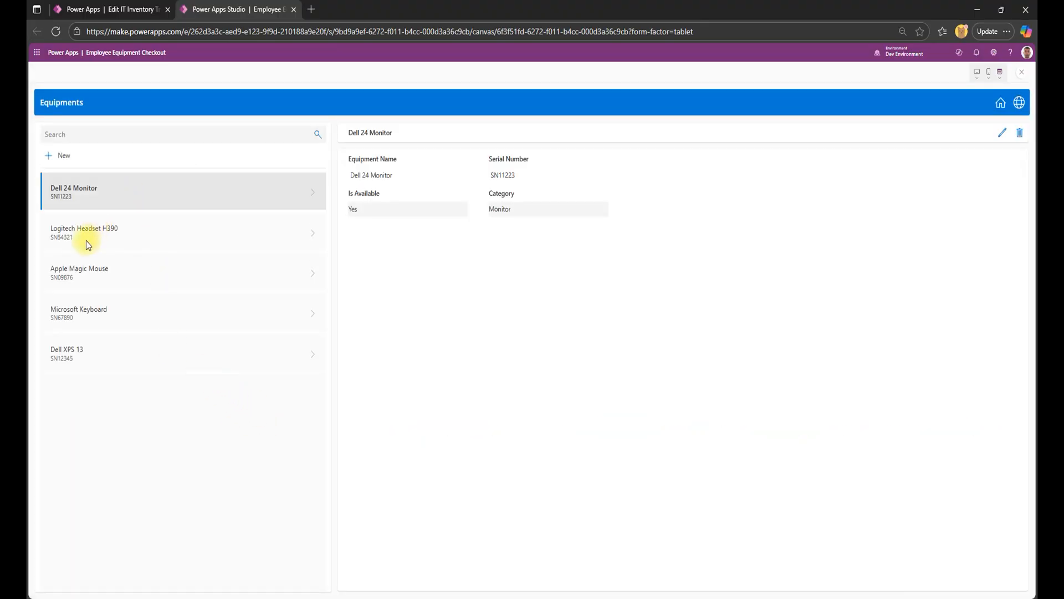
pyautogui.click(87, 244)
pyautogui.click(109, 282)
pyautogui.click(88, 191)
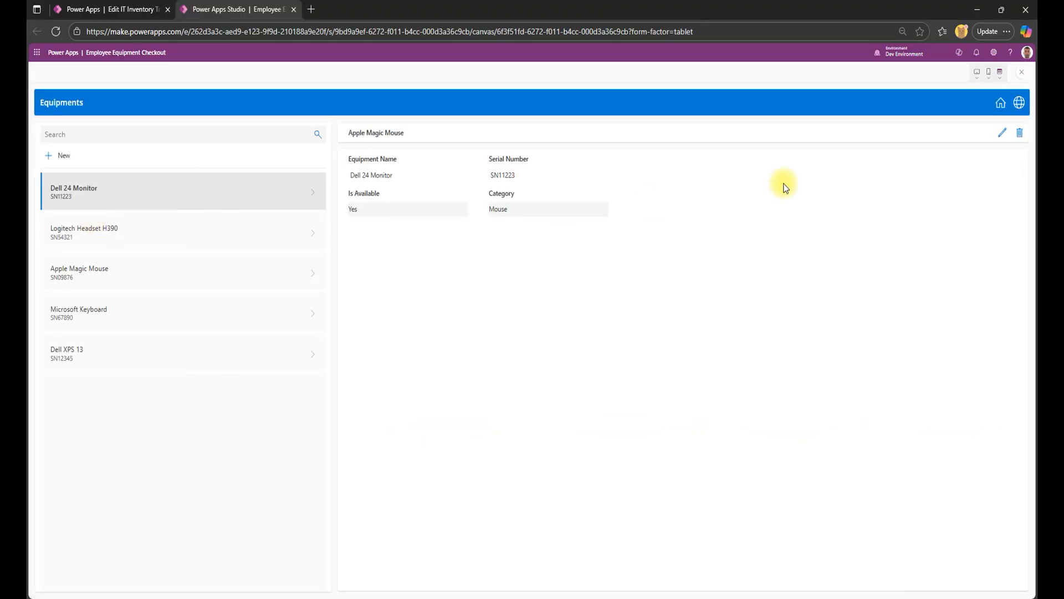
pyautogui.click(999, 104)
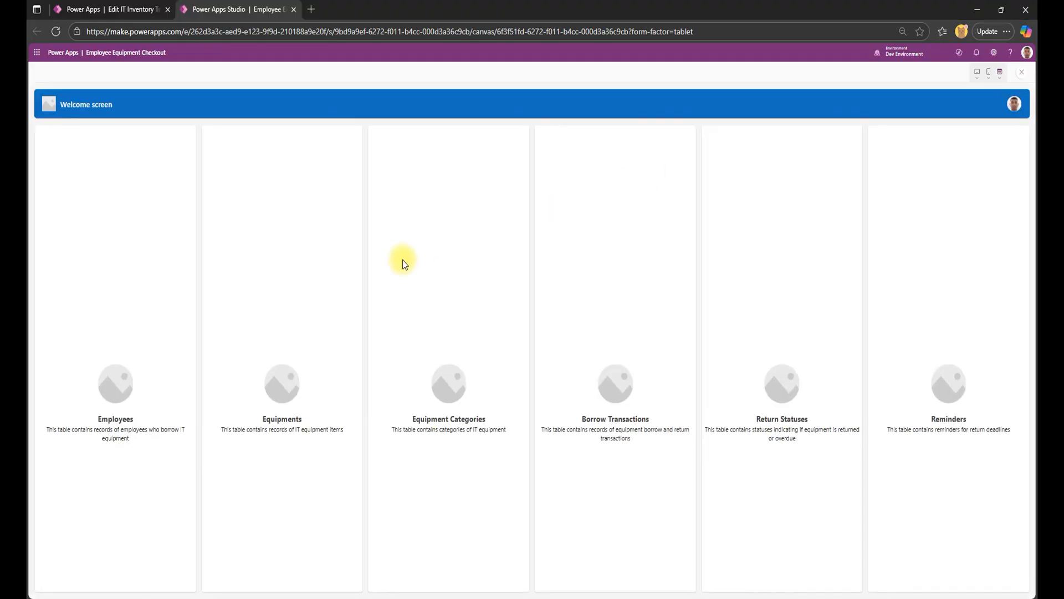
# Browse the Equipment Categories records from Laptop through Mouse and return to the Welcome screen.
pyautogui.click(463, 421)
pyautogui.click(90, 224)
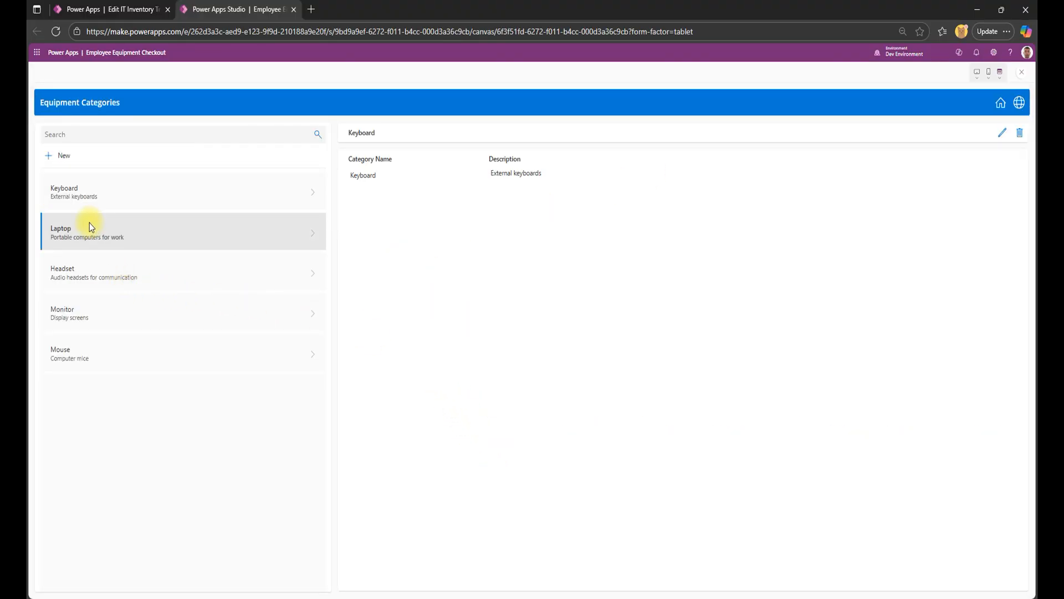
pyautogui.click(82, 286)
pyautogui.click(79, 313)
pyautogui.click(58, 352)
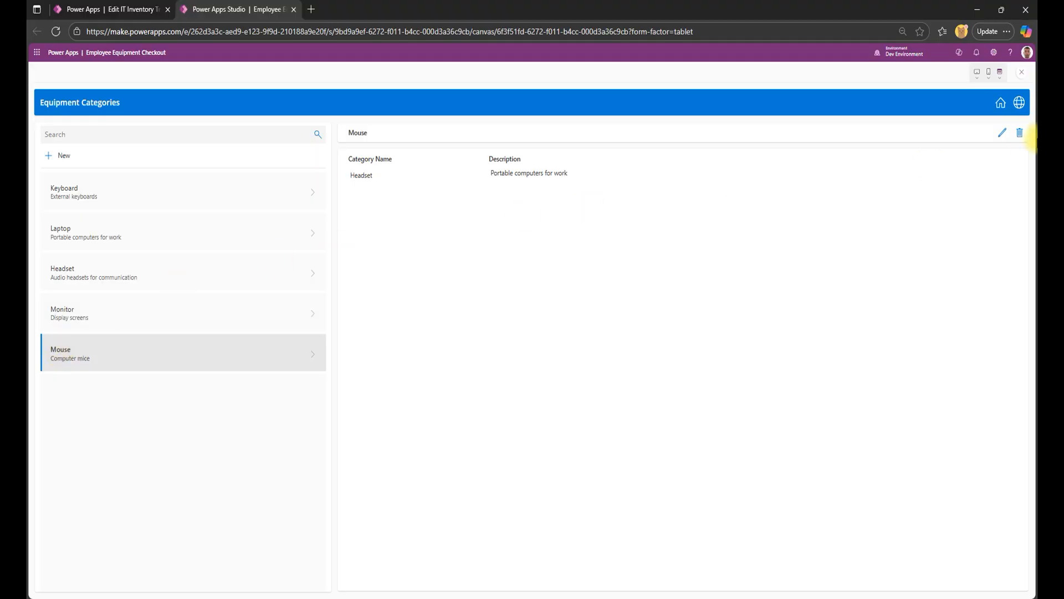
pyautogui.click(1001, 102)
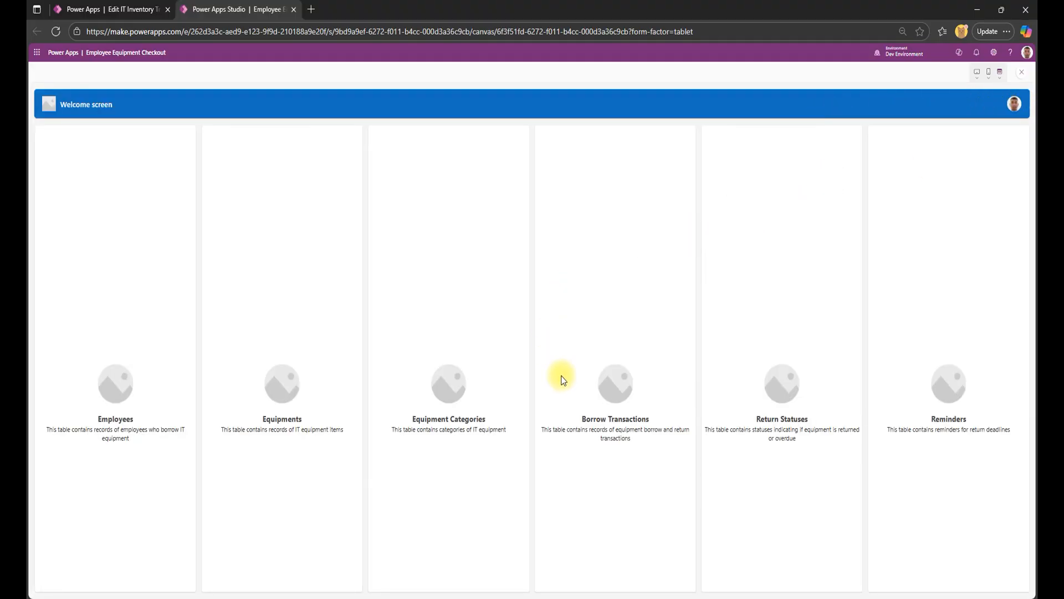
# Inspect the Borrow Transactions records TXN-0004, TXN-0002 and TXN-0005, including return deadline and status, and return to the Welcome screen.
pyautogui.click(619, 416)
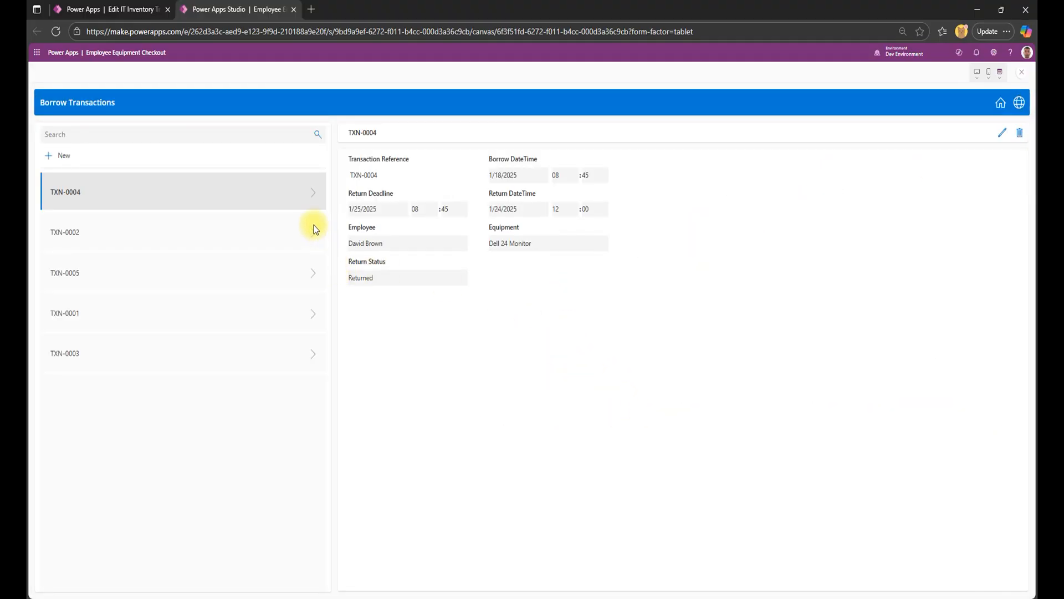
pyautogui.moveTo(355, 193); pyautogui.dragTo(392, 194)
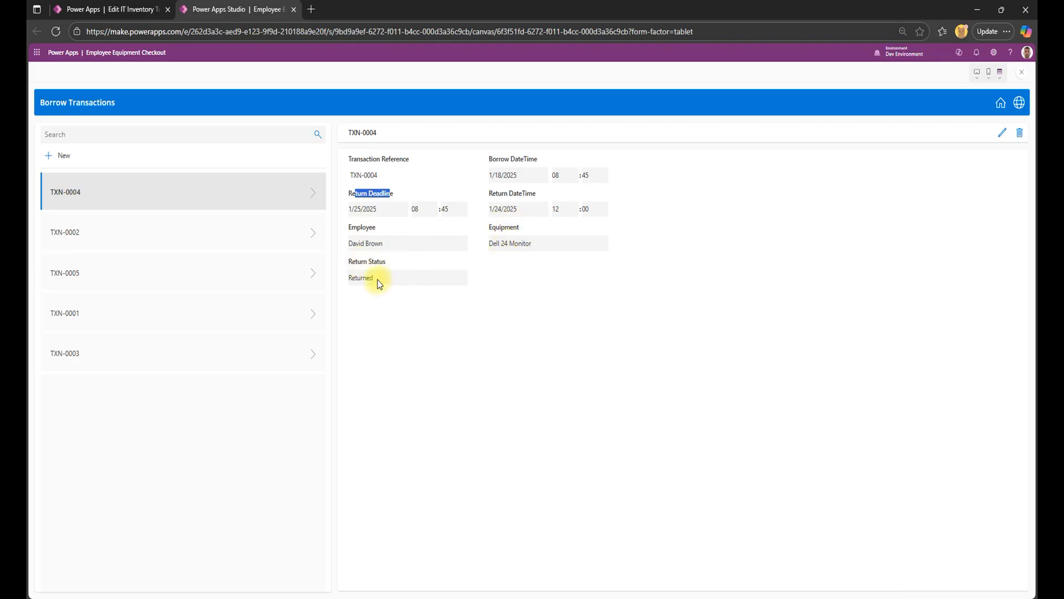
pyautogui.click(135, 237)
pyautogui.click(143, 285)
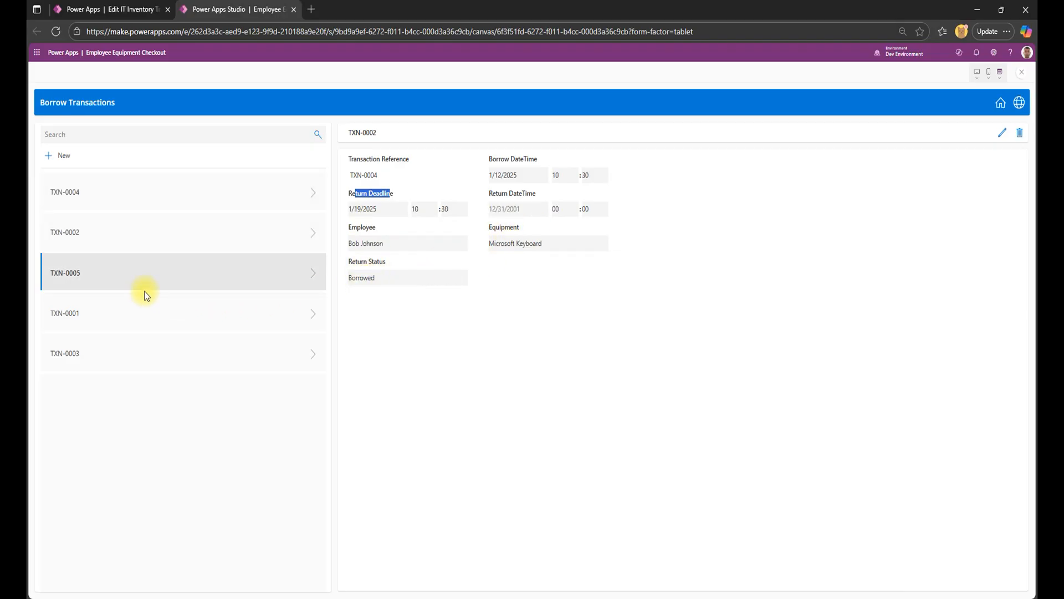
pyautogui.click(1001, 103)
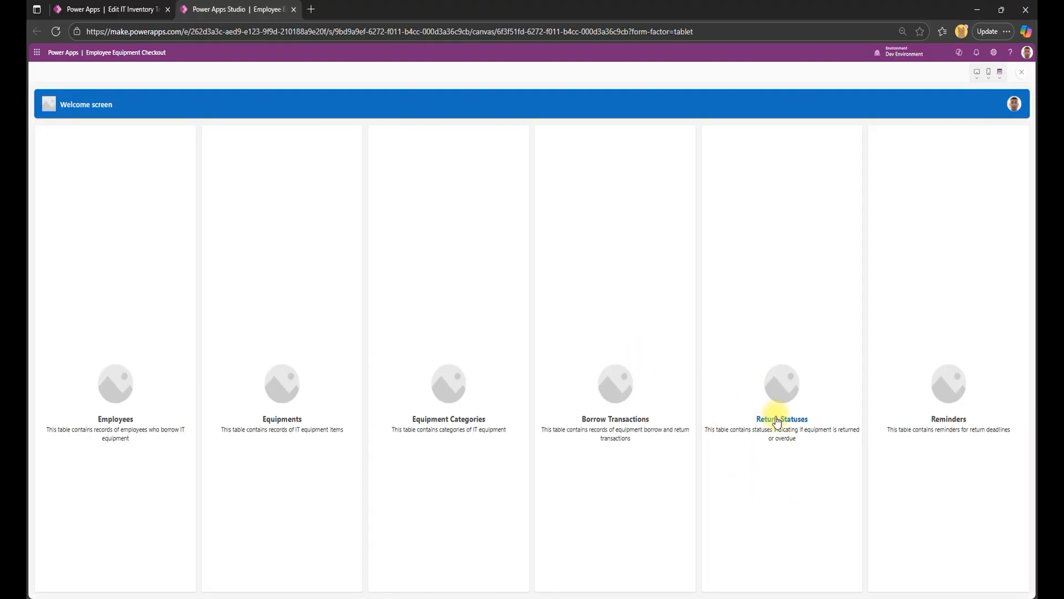
# Check the Returned, Lost, Damaged and Overdue records on the Return Statuses screen and go back to the Welcome screen.
pyautogui.click(777, 420)
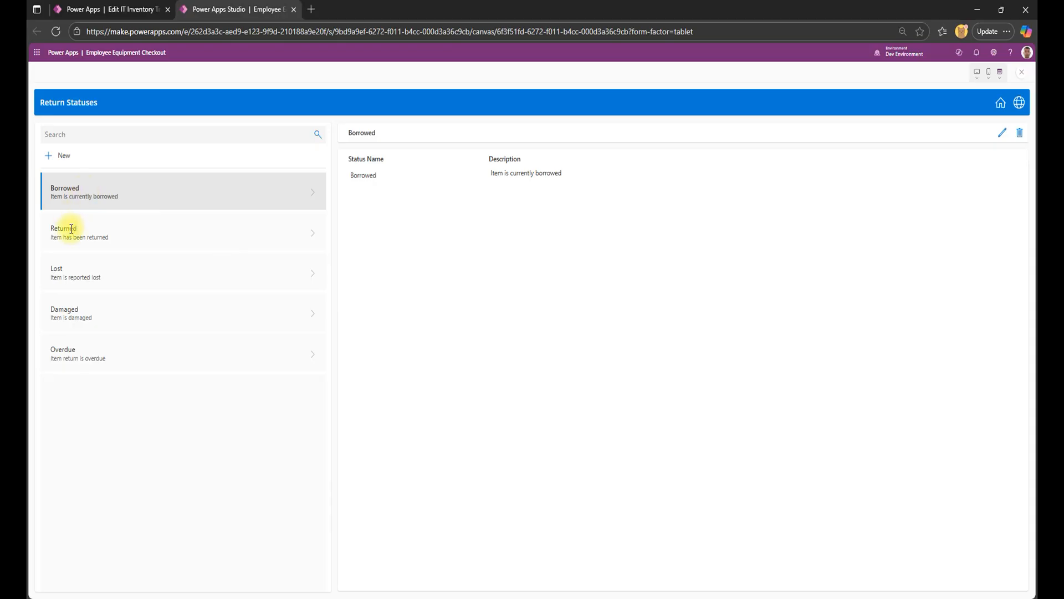
pyautogui.click(71, 228)
pyautogui.click(79, 272)
pyautogui.click(87, 330)
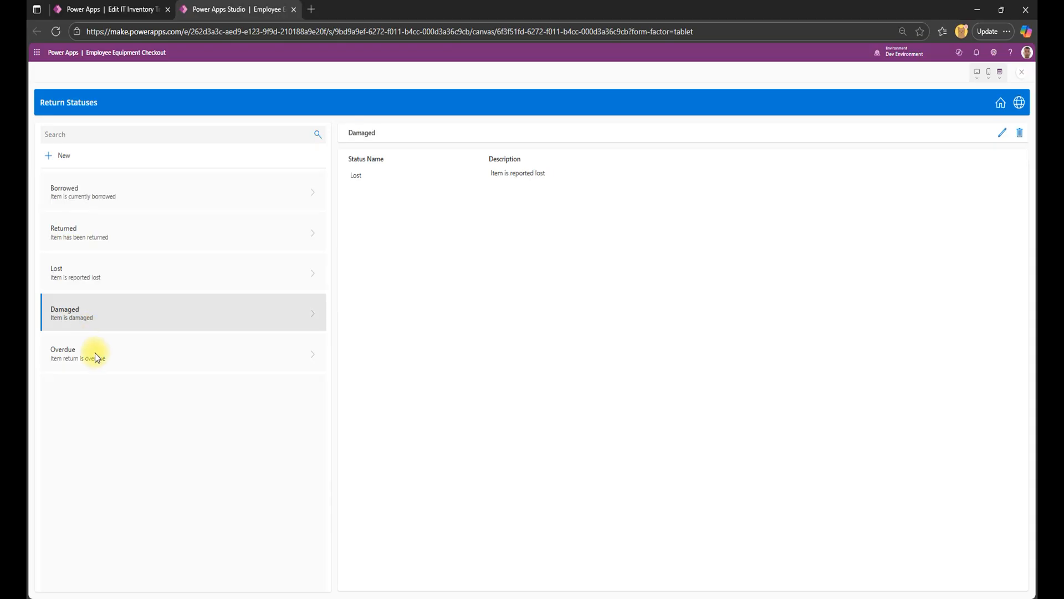
pyautogui.click(95, 355)
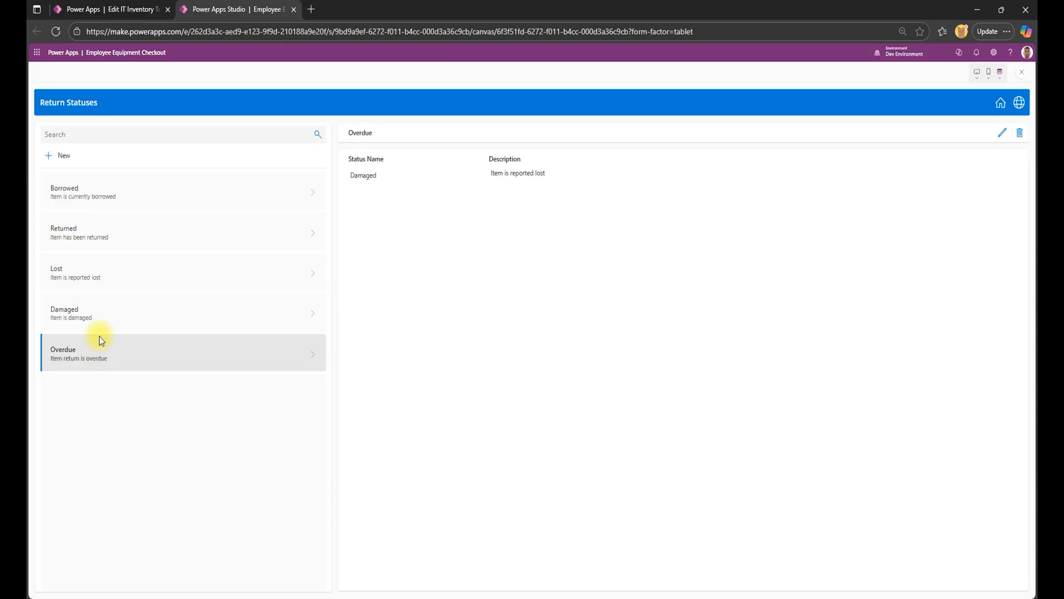
pyautogui.click(977, 138)
# Review the Reminders records, return to the Welcome screen and close the app preview.
pyautogui.click(947, 420)
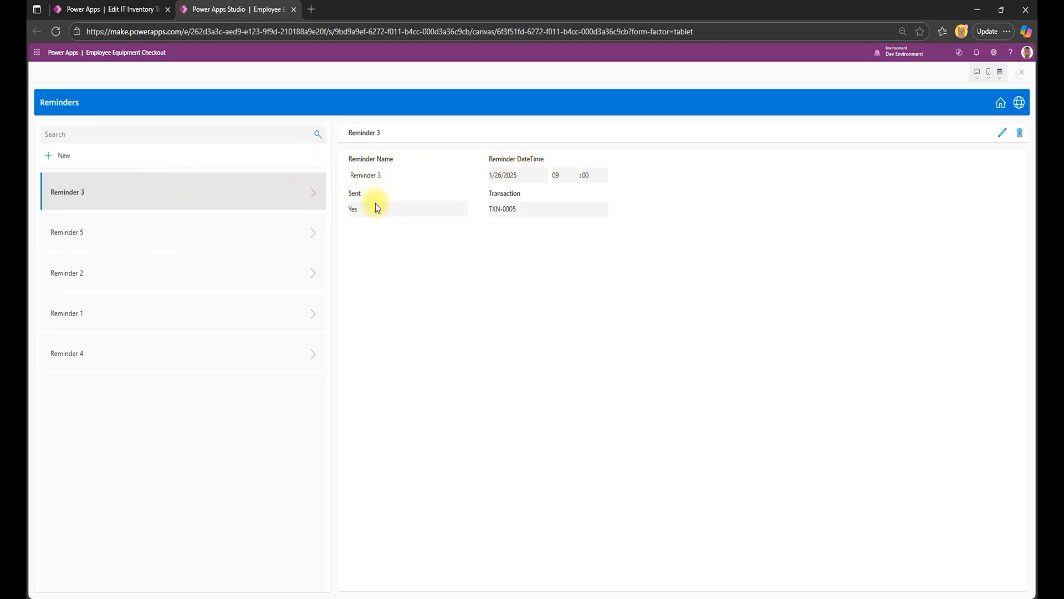
pyautogui.click(167, 238)
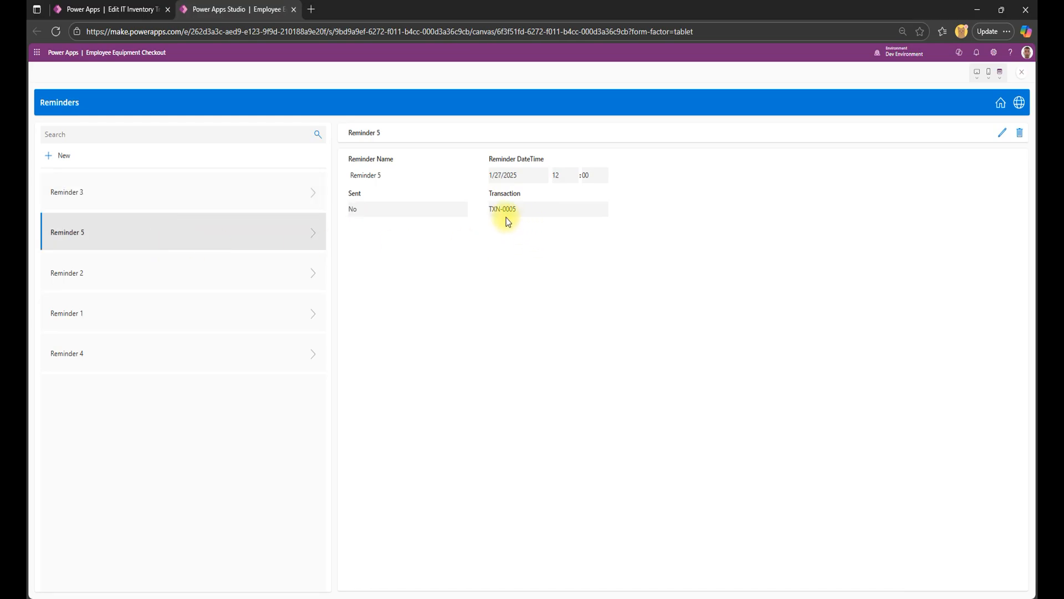
pyautogui.click(232, 259)
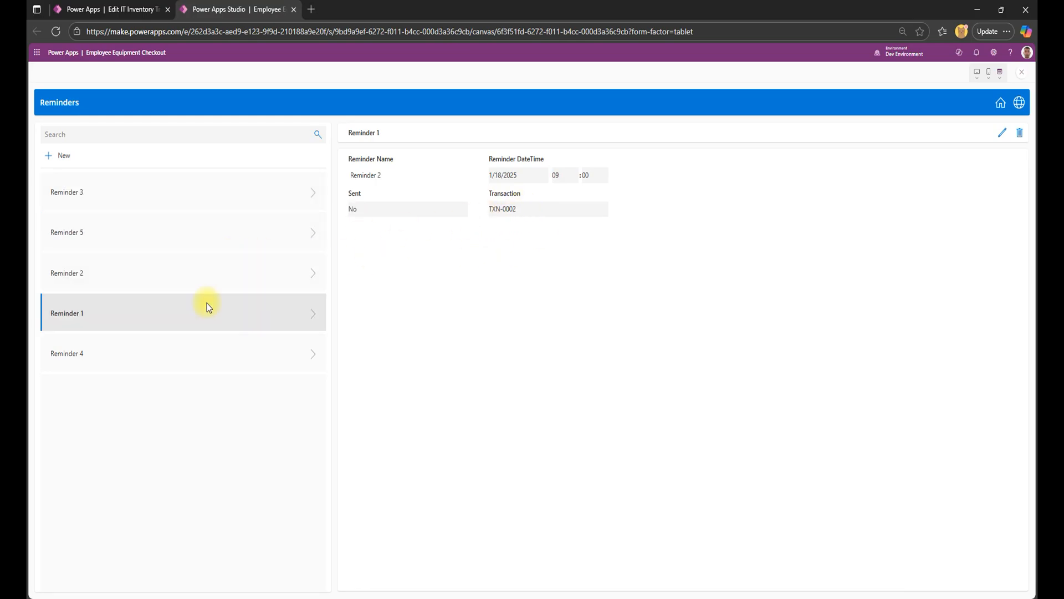
pyautogui.click(184, 356)
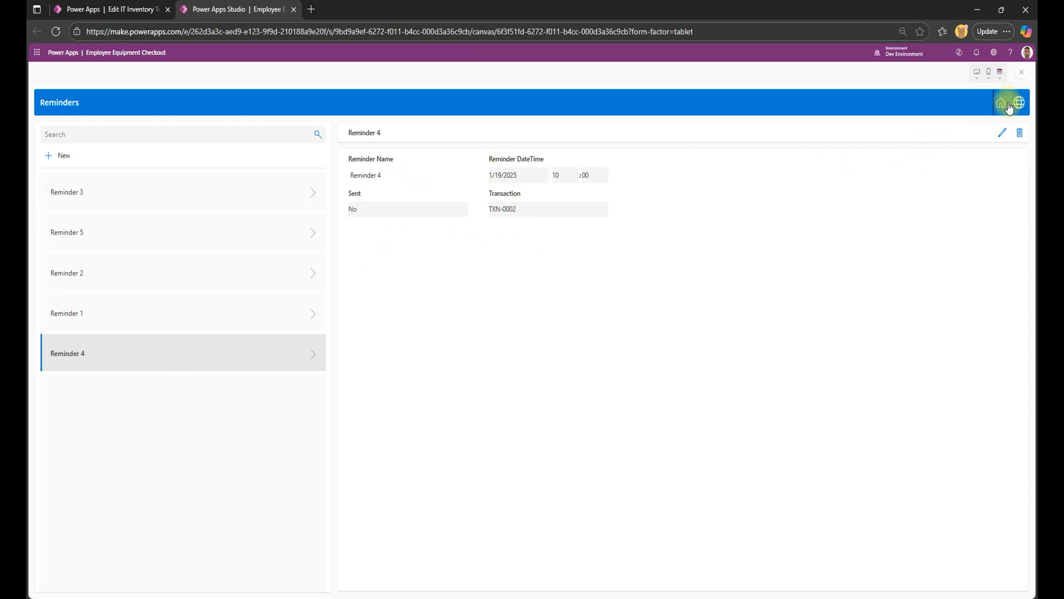
pyautogui.click(1008, 105)
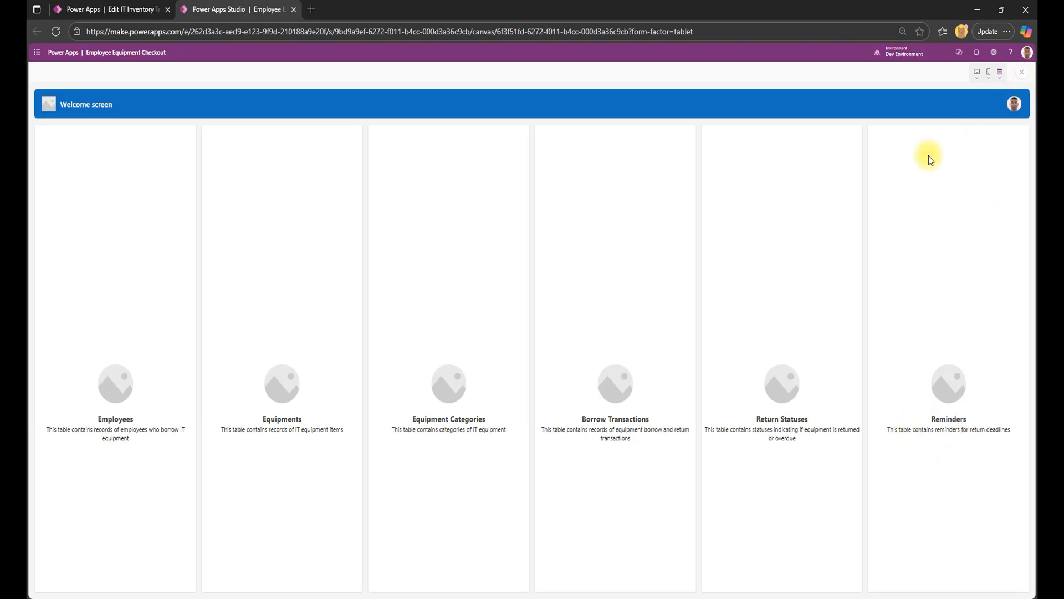
pyautogui.click(1021, 75)
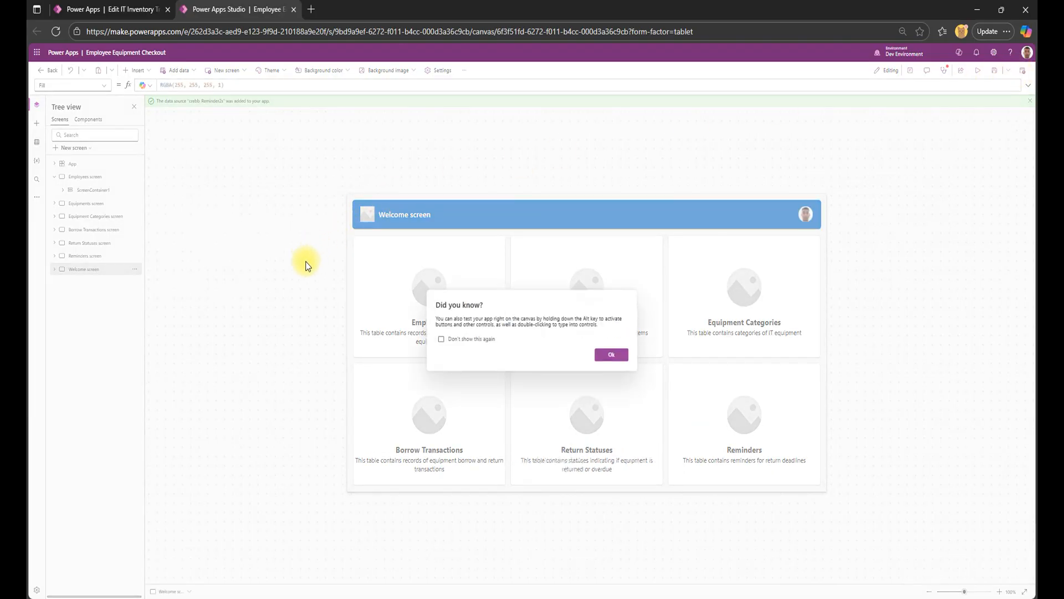
# Dismiss the preview tip, run the App checker and examine the accessibility errors for missing accessible labels and missing tab stops.
pyautogui.click(612, 355)
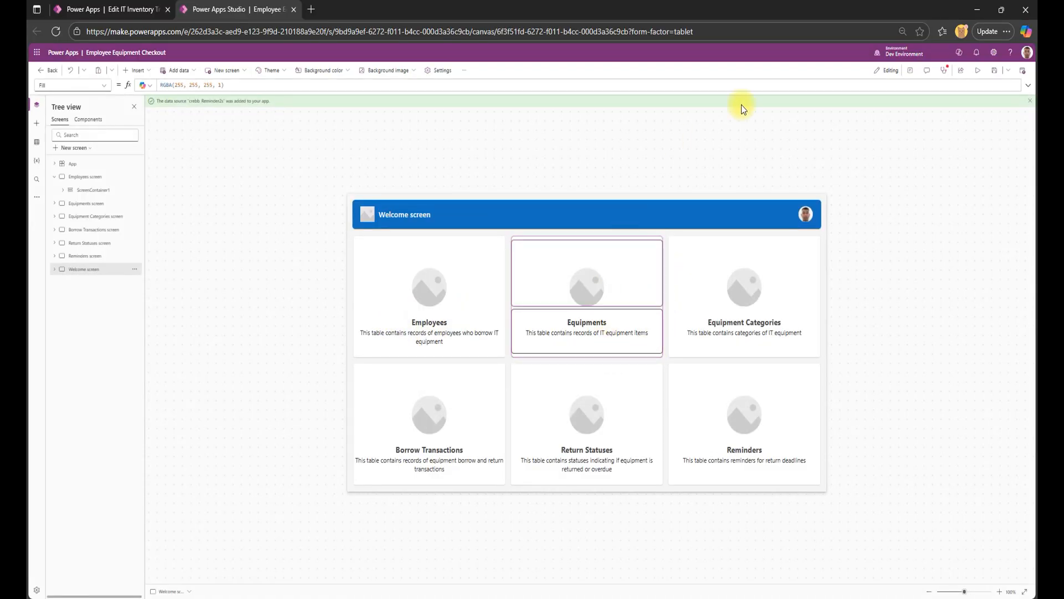
pyautogui.click(950, 72)
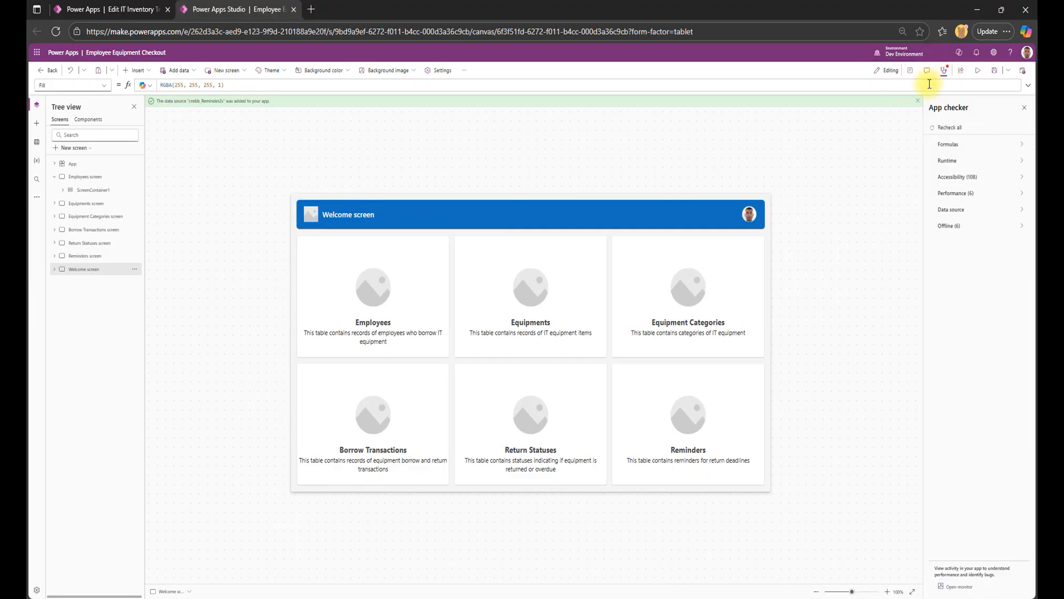
pyautogui.click(961, 129)
pyautogui.click(992, 182)
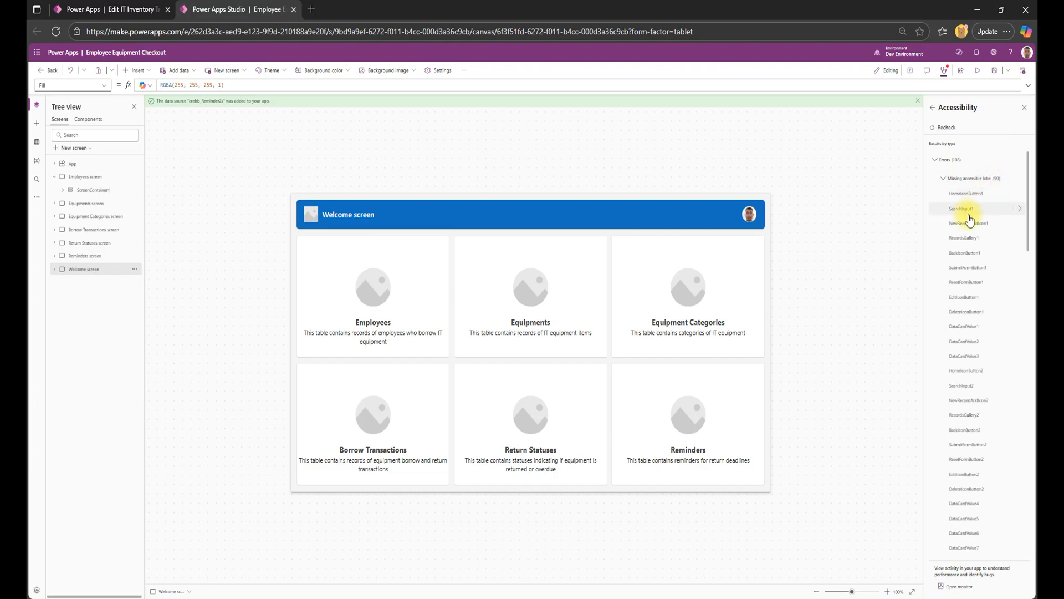
pyautogui.scroll(-3, 970, 222)
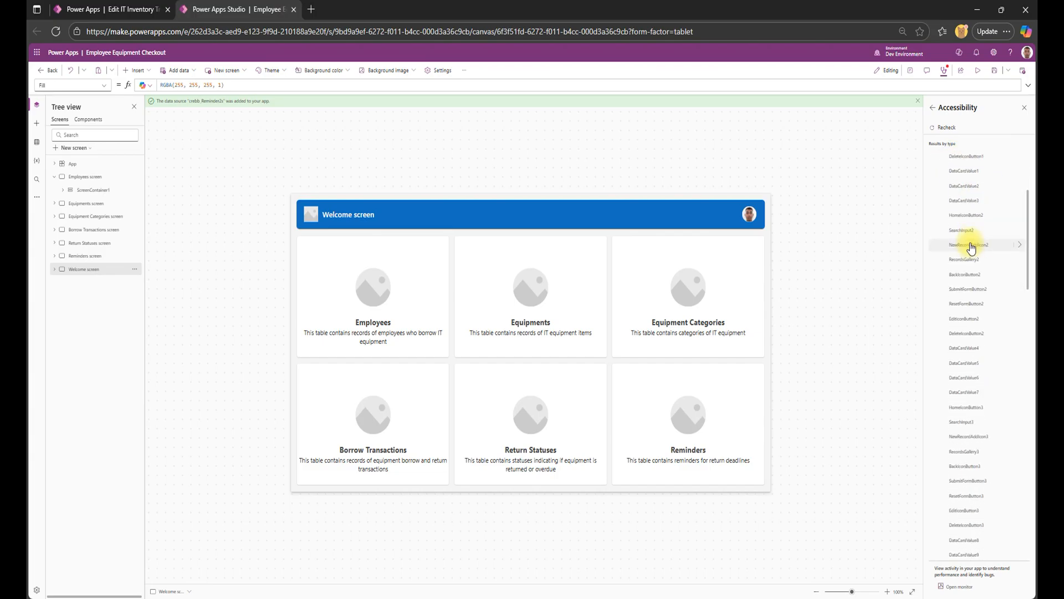
pyautogui.scroll(3, 948, 206)
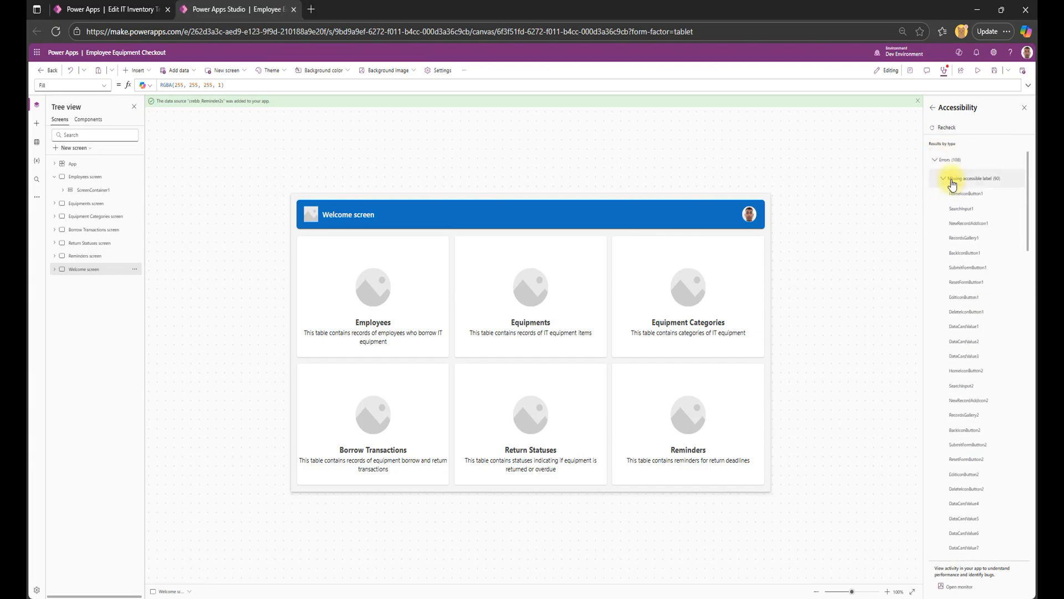
pyautogui.click(945, 180)
pyautogui.click(947, 198)
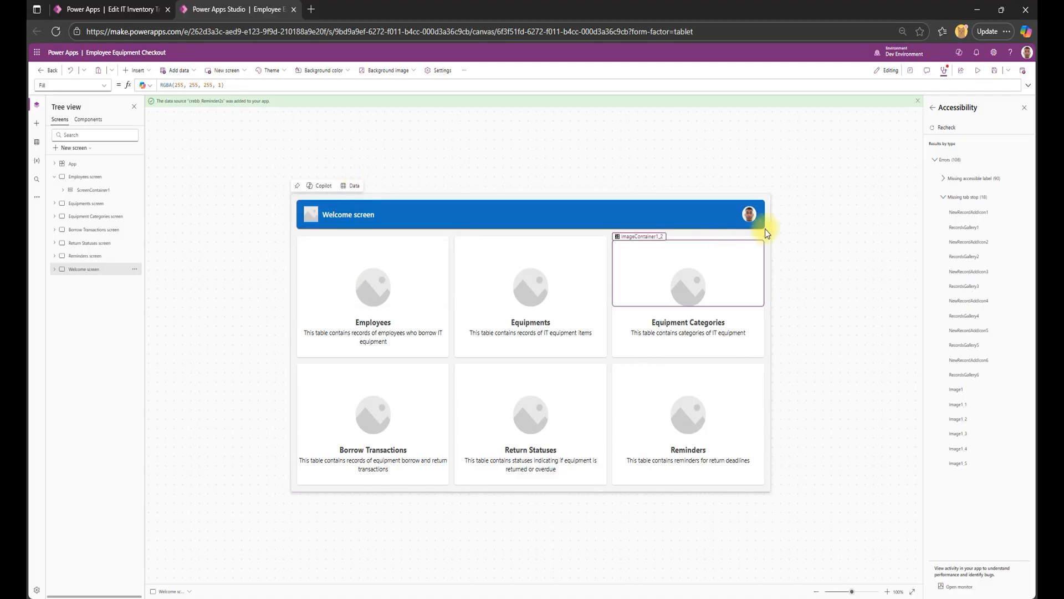
# Return to the IT Inventory Tracker plan and create the IT Inventory Manager model-driven app with the App Agent.
pyautogui.click(101, 9)
pyautogui.click(280, 9)
pyautogui.click(141, 9)
pyautogui.moveTo(631, 282)
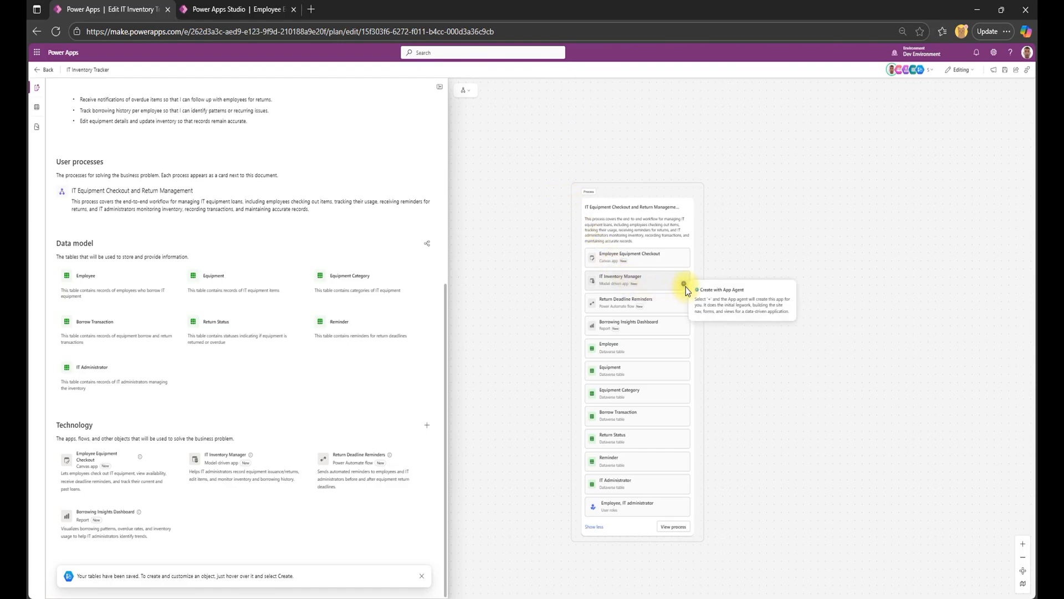
pyautogui.click(685, 286)
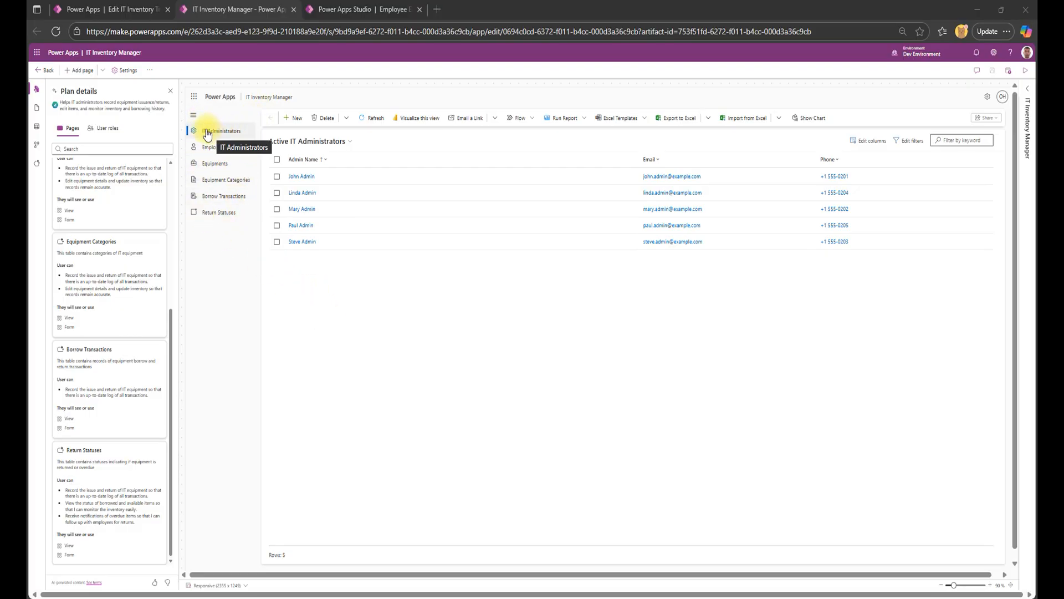
# Look through the IT Inventory Manager pages from IT Administrators and Employees through Equipments, Equipment Categories, Borrow Transactions and Return Statuses.
pyautogui.click(302, 160)
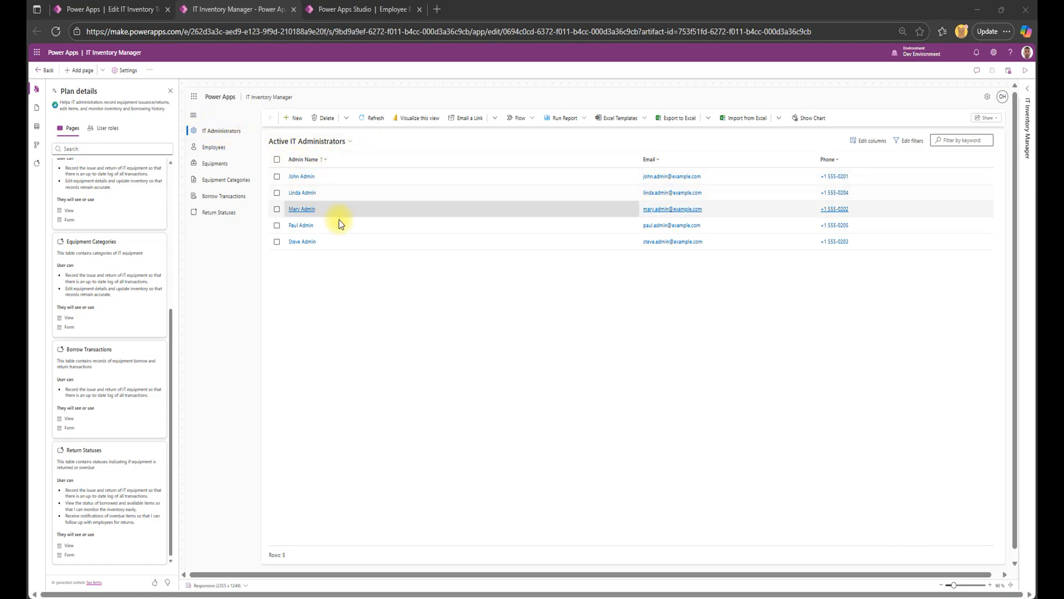
pyautogui.click(211, 147)
pyautogui.click(212, 165)
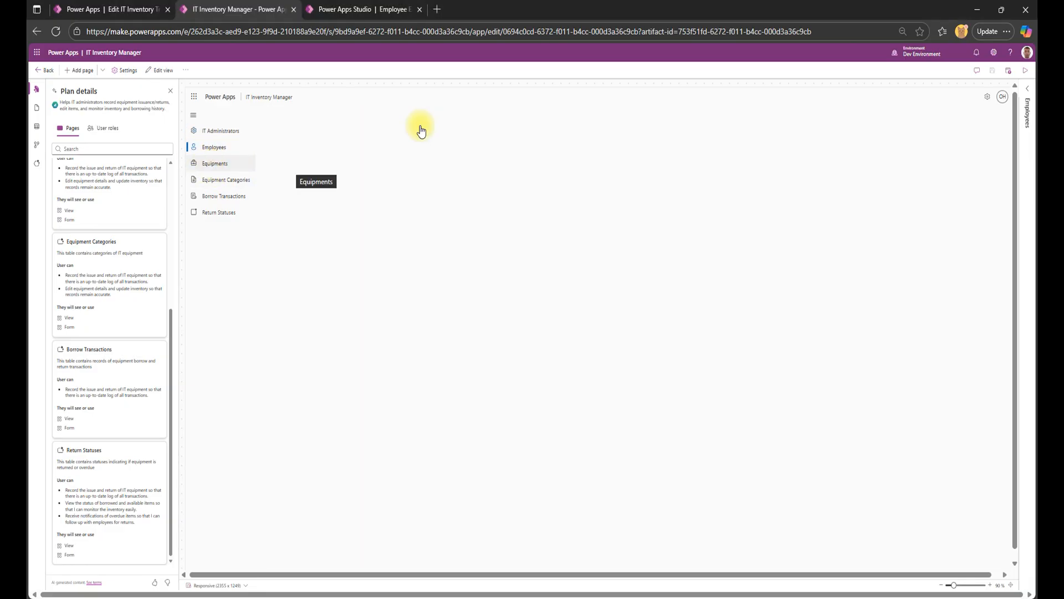
pyautogui.click(222, 181)
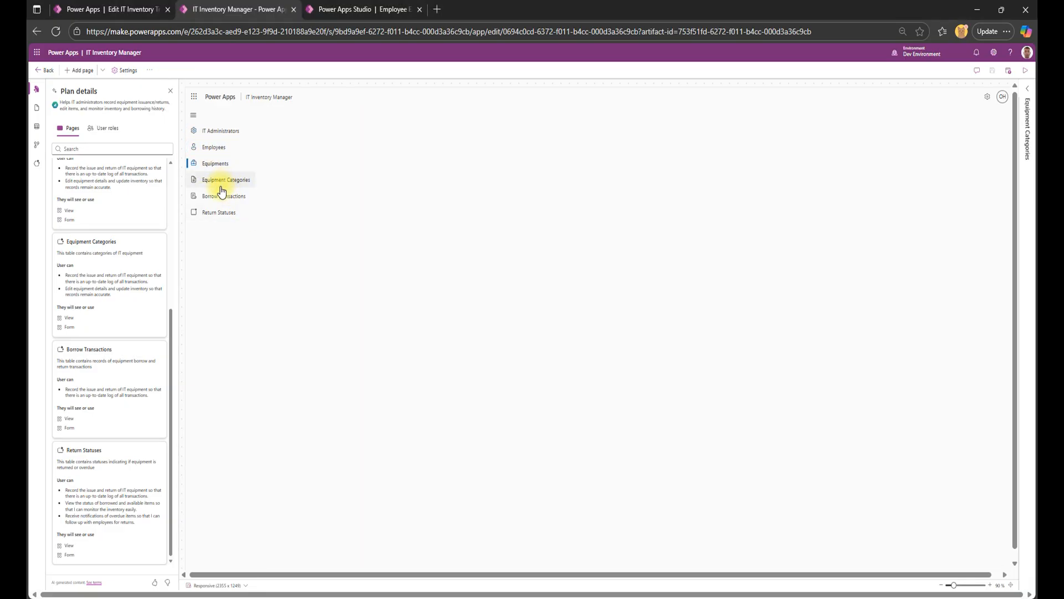
pyautogui.click(228, 198)
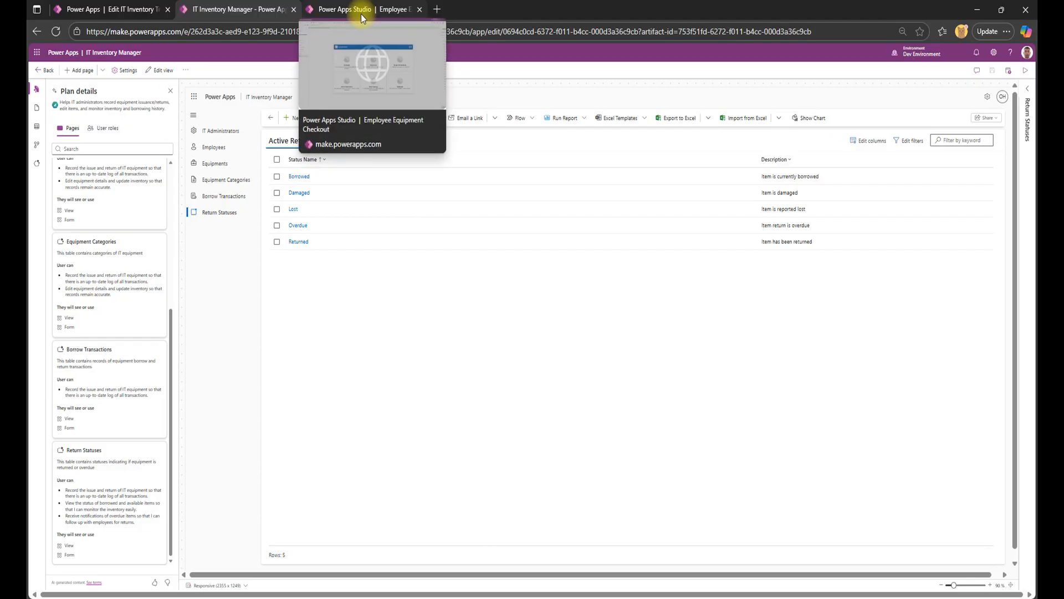
pyautogui.click(209, 132)
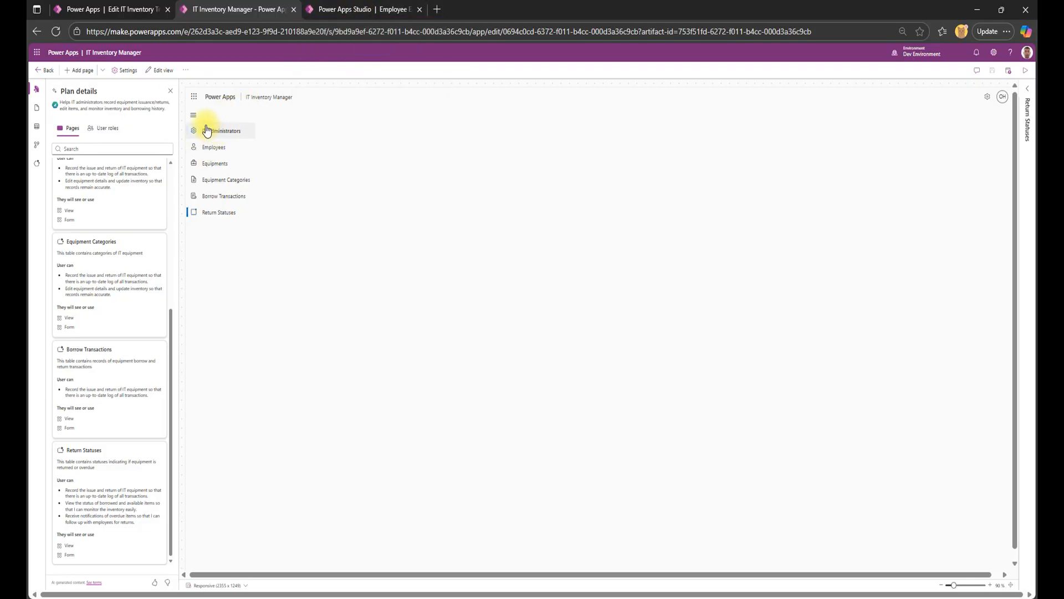
# From the IT Inventory Tracker plan, create the Return Deadline Reminders flow with the Flow Agent and postpone reauthenticating the connections.
pyautogui.click(89, 9)
pyautogui.click(217, 5)
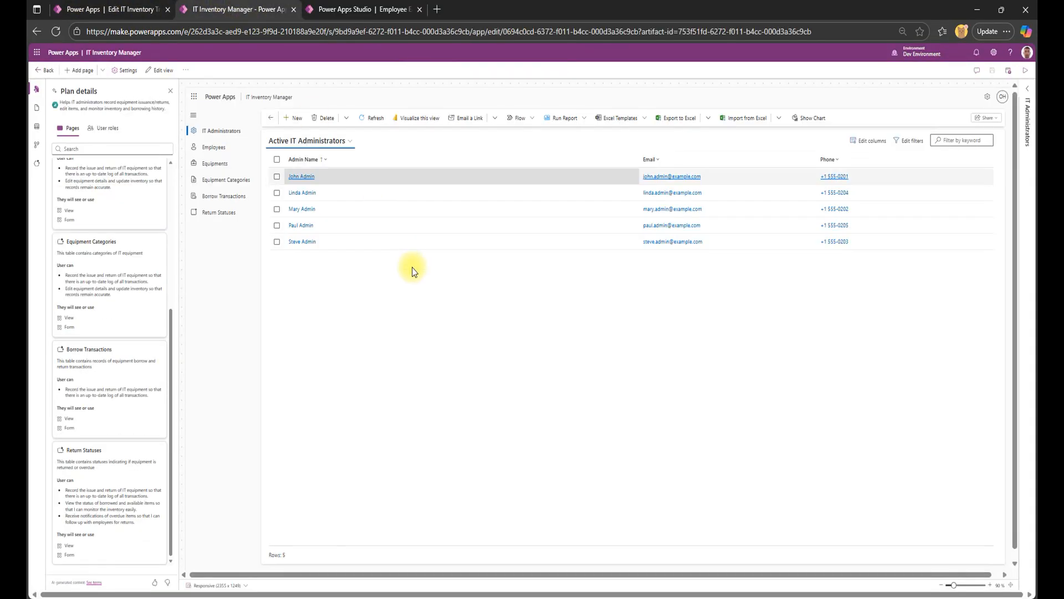
pyautogui.click(84, 9)
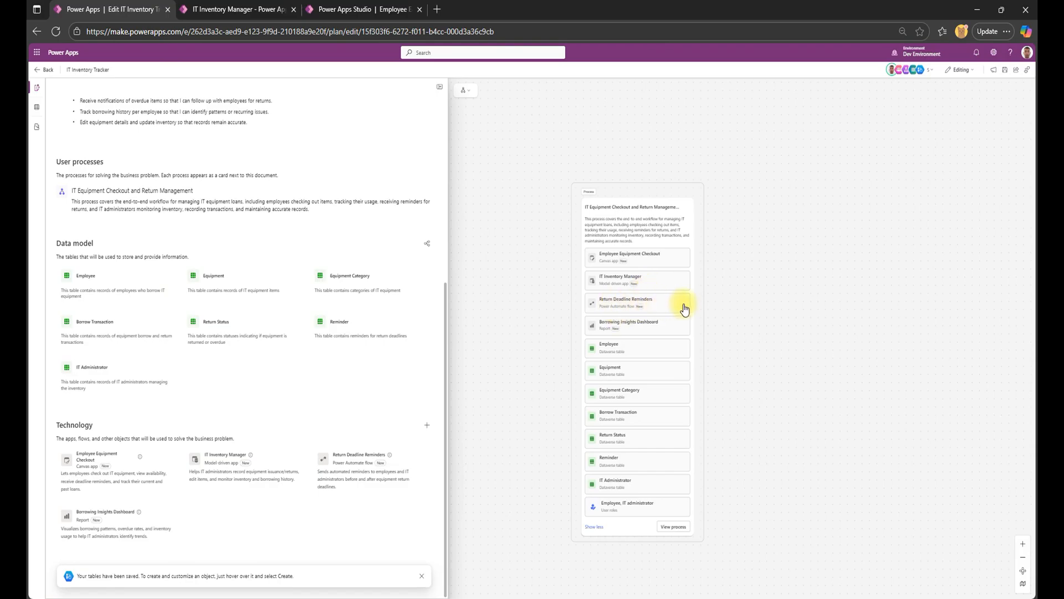
pyautogui.moveTo(683, 315)
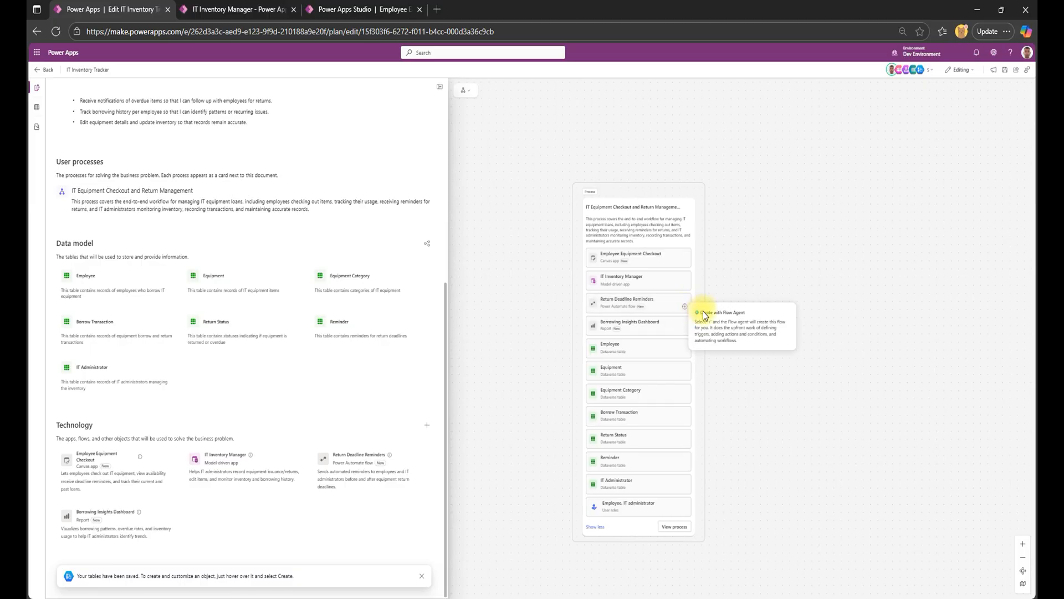
pyautogui.click(685, 307)
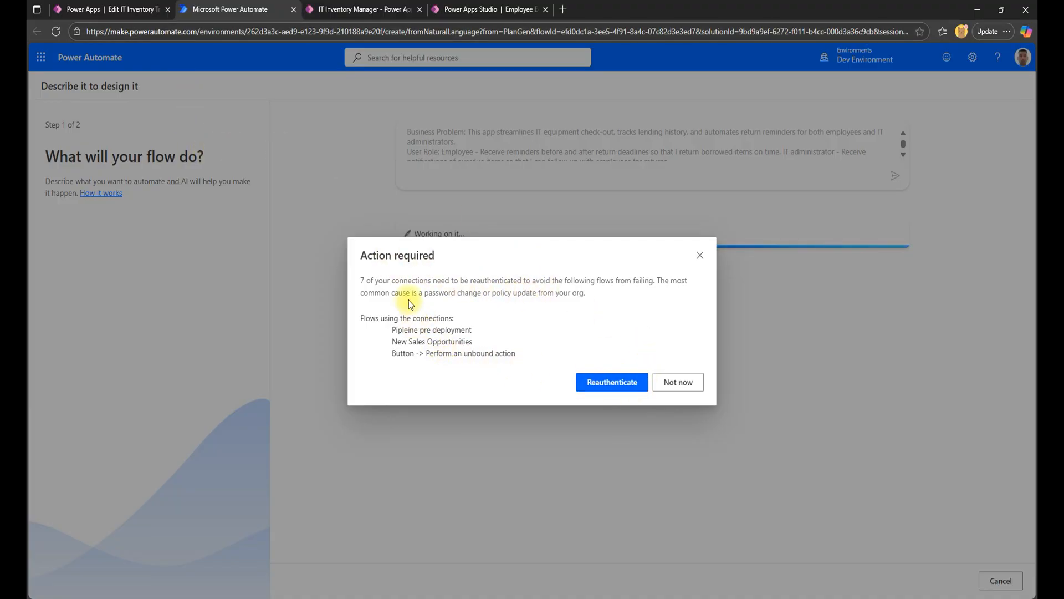
pyautogui.click(674, 383)
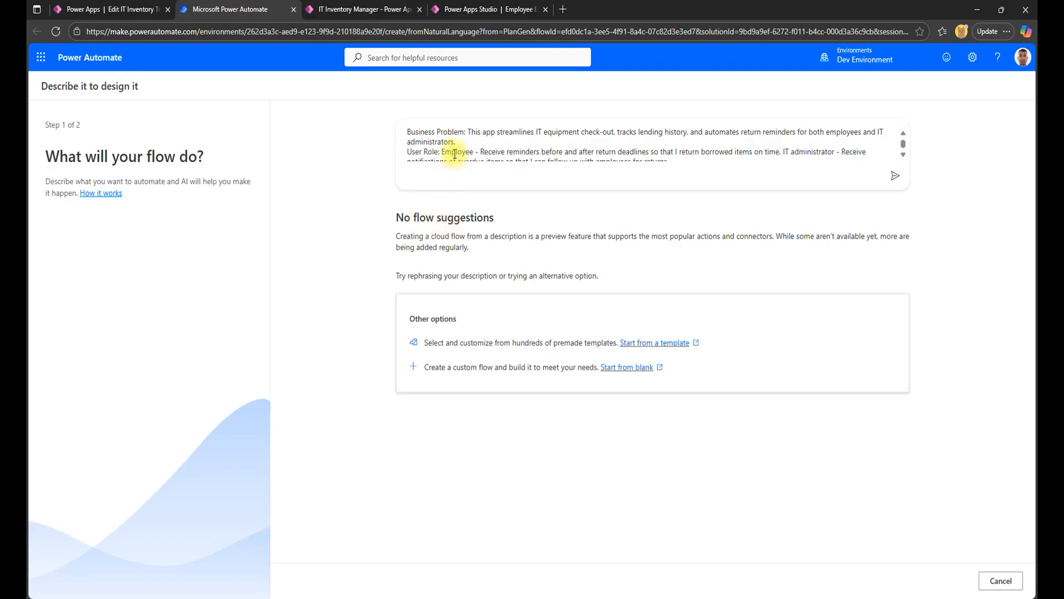
# Read through the generated flow description, including its user roles, available data sources and reminder scenario.
pyautogui.scroll(-1, 454, 161)
pyautogui.scroll(3, 440, 153)
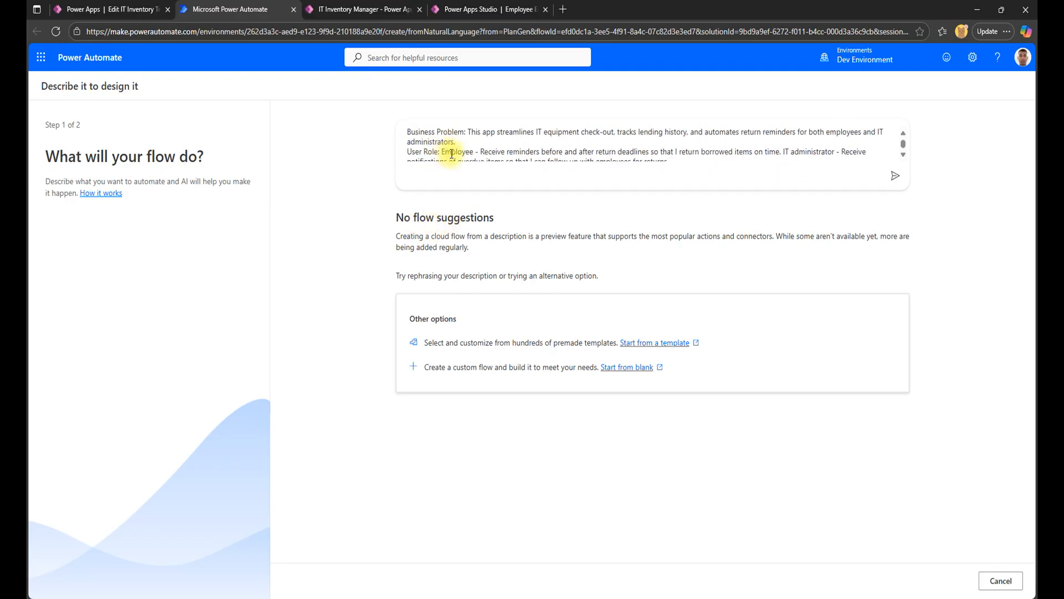
pyautogui.scroll(-3, 798, 158)
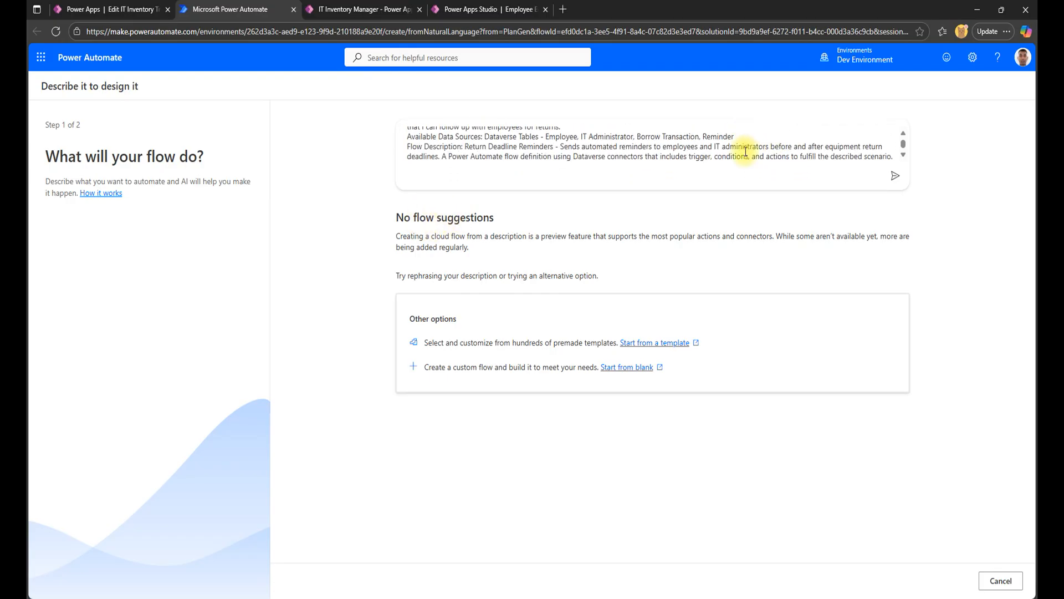
# Open the Power Automate template gallery from the flow suggestions page and browse the available flow templates.
pyautogui.click(649, 344)
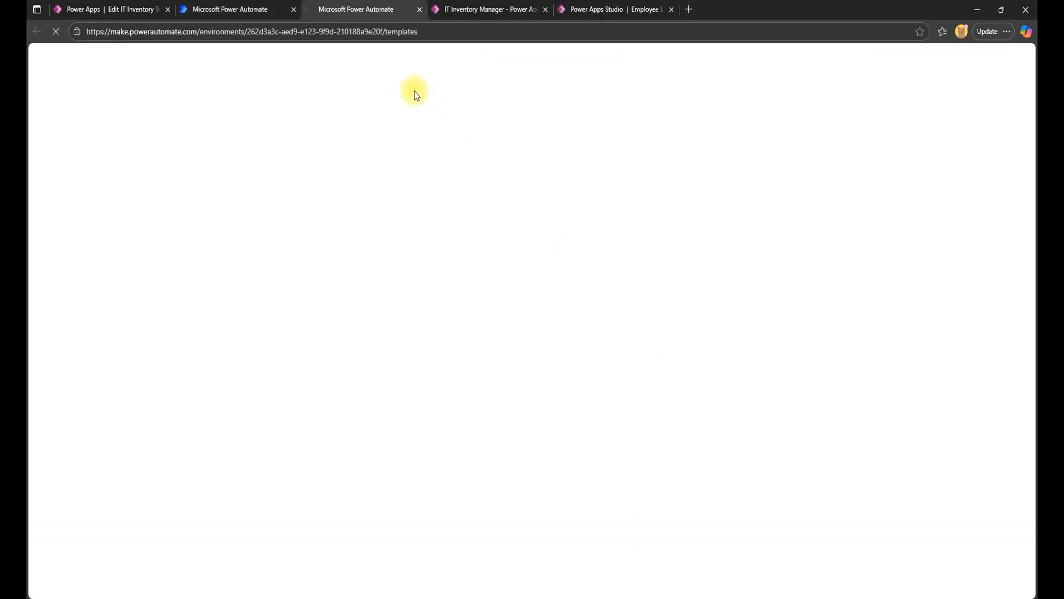
pyautogui.click(256, 9)
pyautogui.click(385, 8)
pyautogui.click(266, 6)
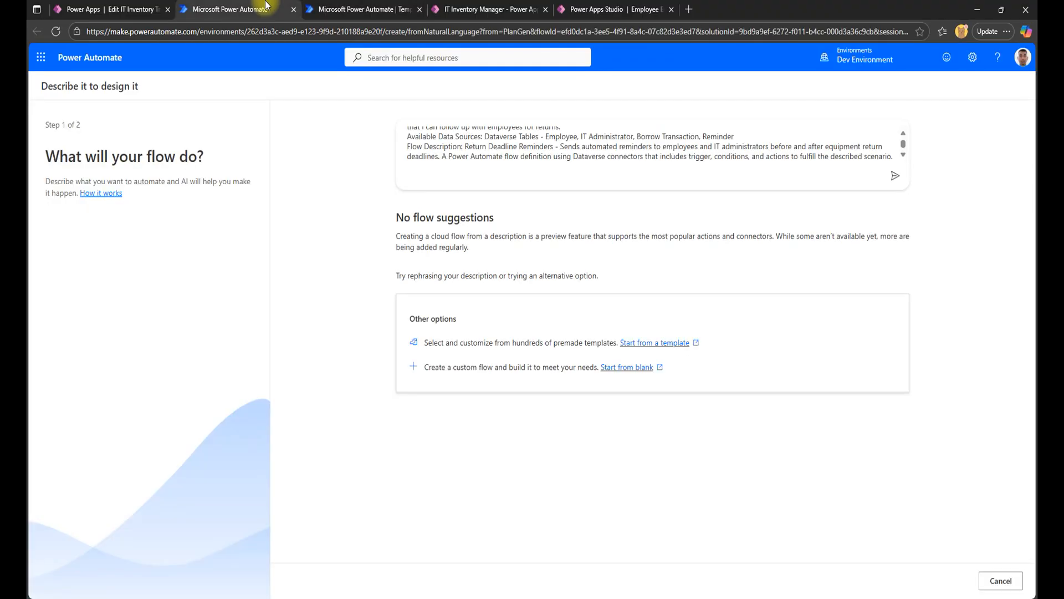
pyautogui.click(399, 9)
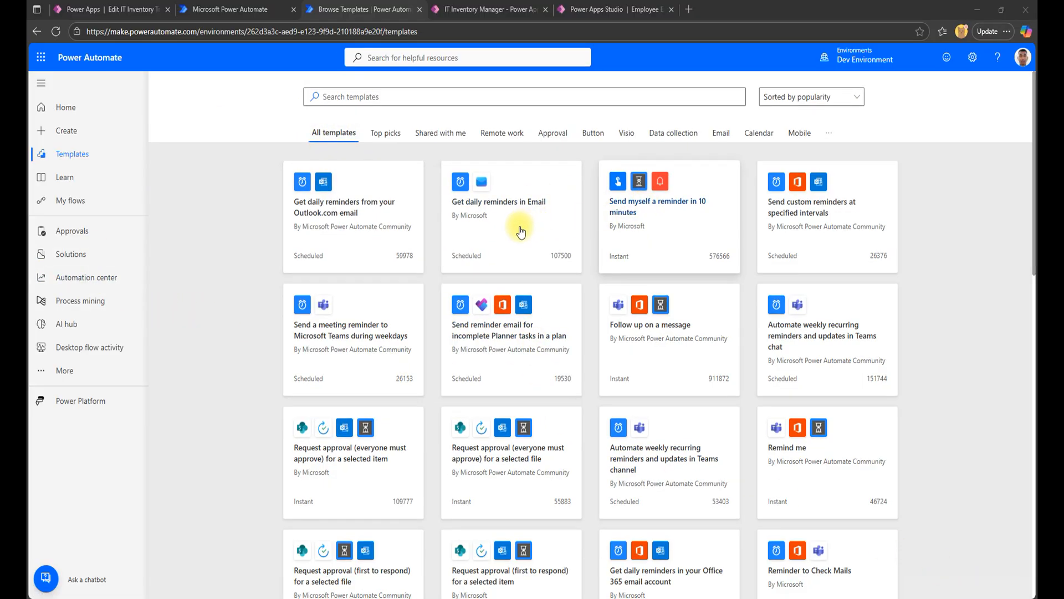
pyautogui.scroll(-6, 327, 277)
pyautogui.scroll(5, 381, 266)
pyautogui.scroll(1, 332, 222)
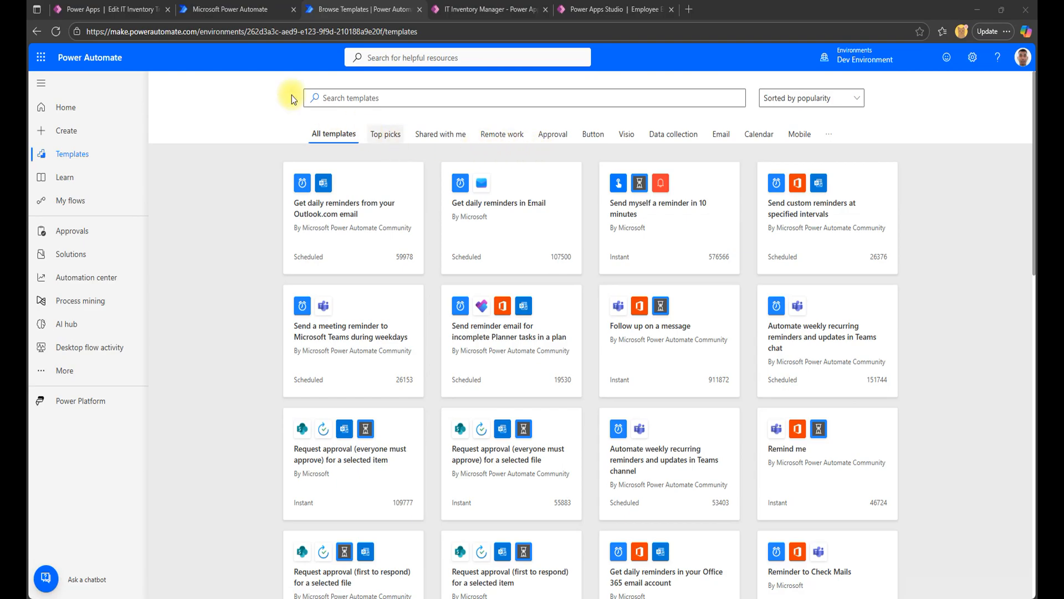
# Review the suggested flow's Recurrence trigger and actions, keep the suggestion and create the flow with the SharePoint and Office 365 Outlook connections.
pyautogui.click(244, 6)
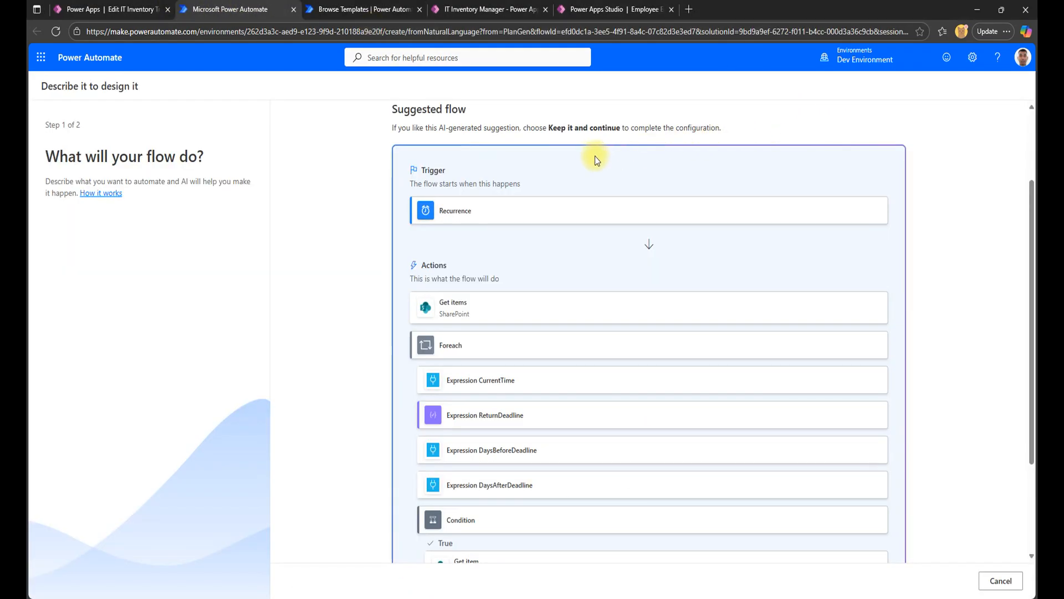
pyautogui.scroll(2, 434, 124)
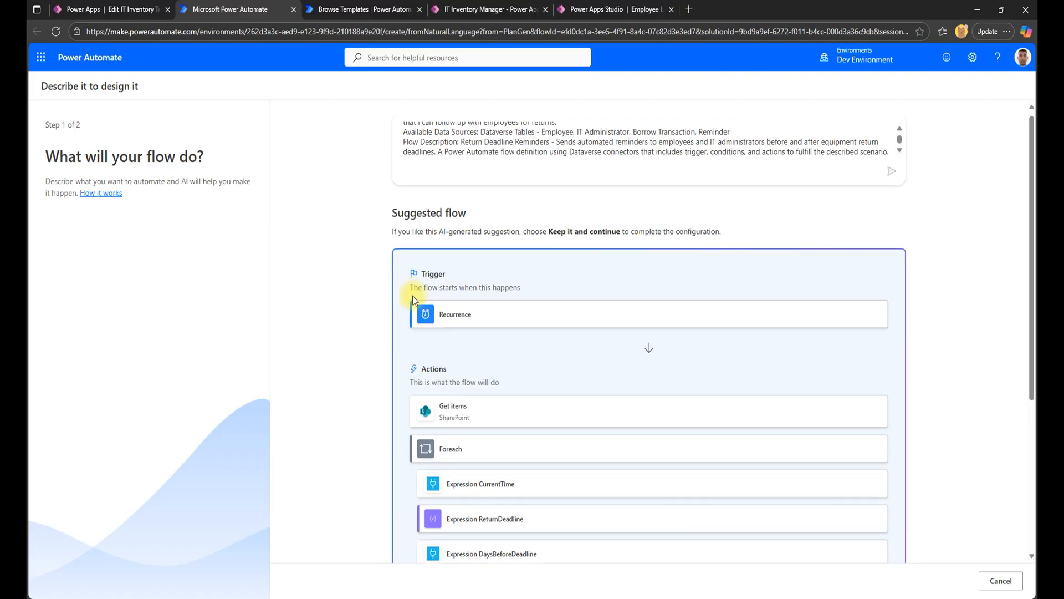
pyautogui.scroll(-2, 407, 261)
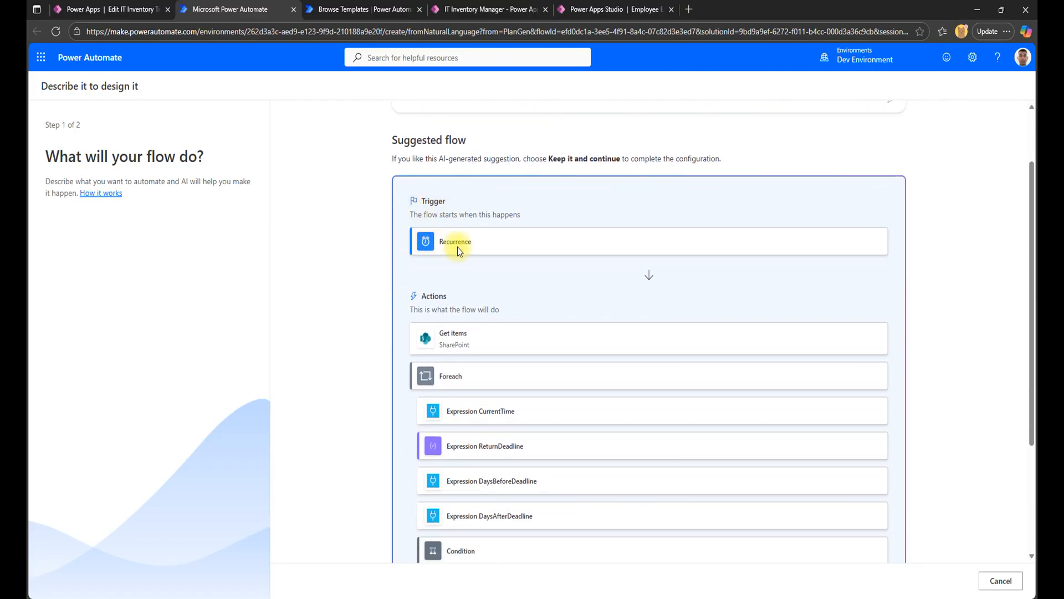
pyautogui.scroll(-2, 421, 305)
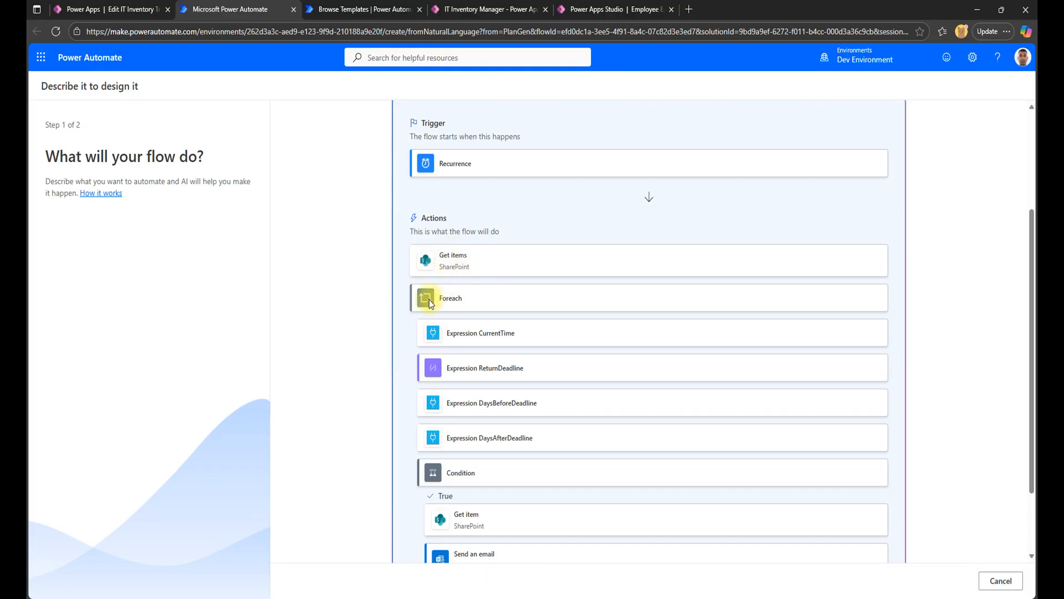
pyautogui.scroll(-2, 445, 299)
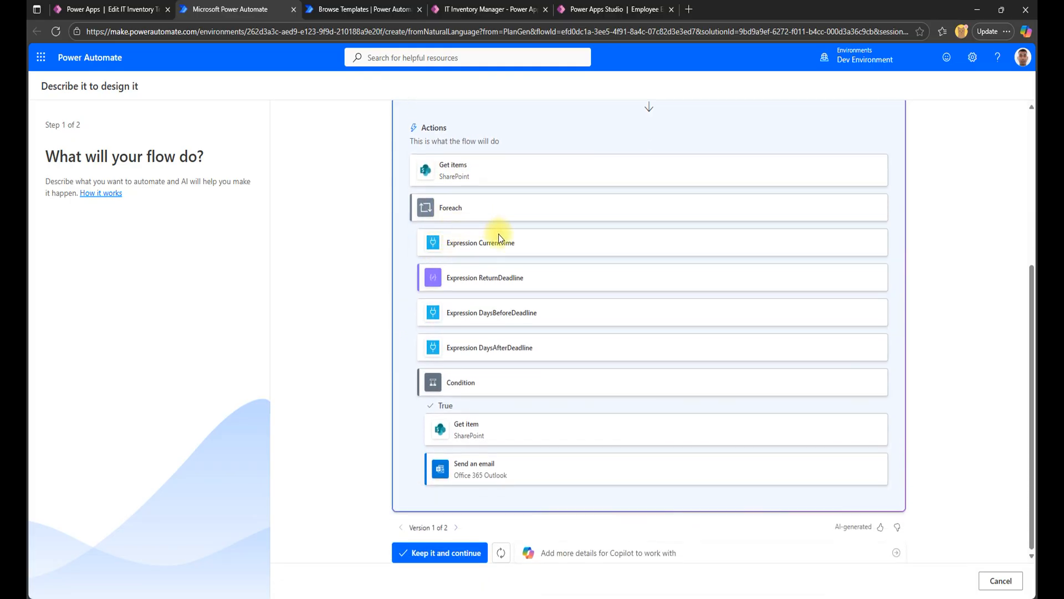
pyautogui.click(424, 553)
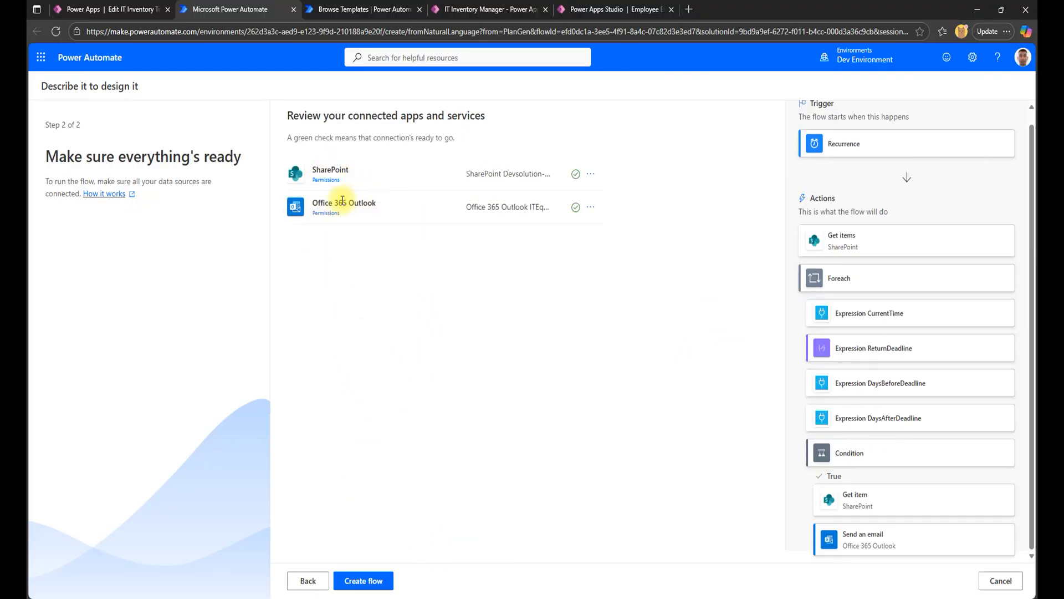
pyautogui.click(367, 579)
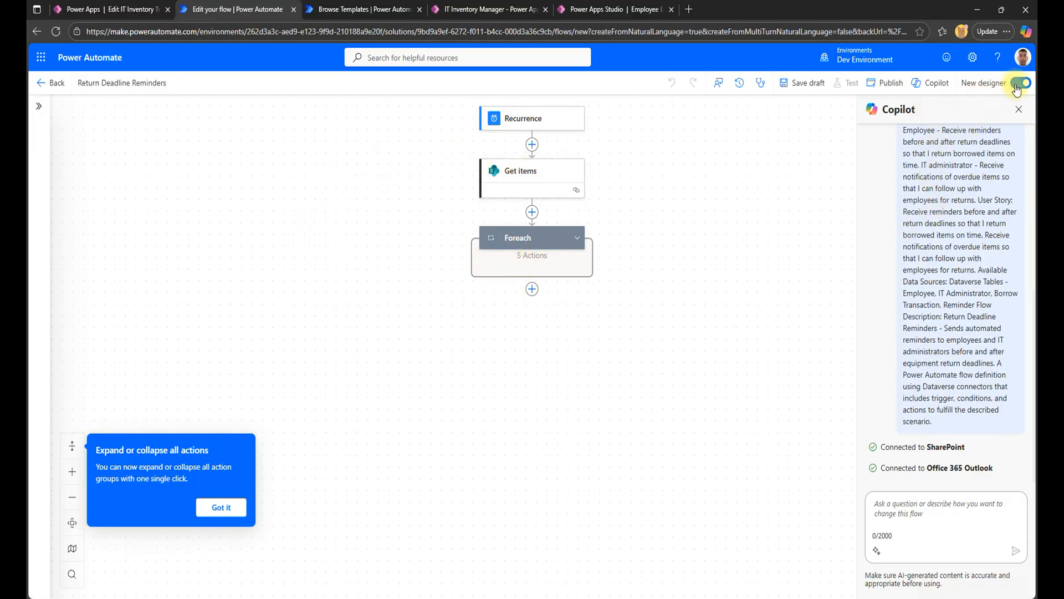
# Inspect the parameters of the Foreach, Recurrence and Get items steps in the Return Deadline Reminders flow and return to the plan.
pyautogui.scroll(4, 941, 173)
pyautogui.scroll(-5, 940, 172)
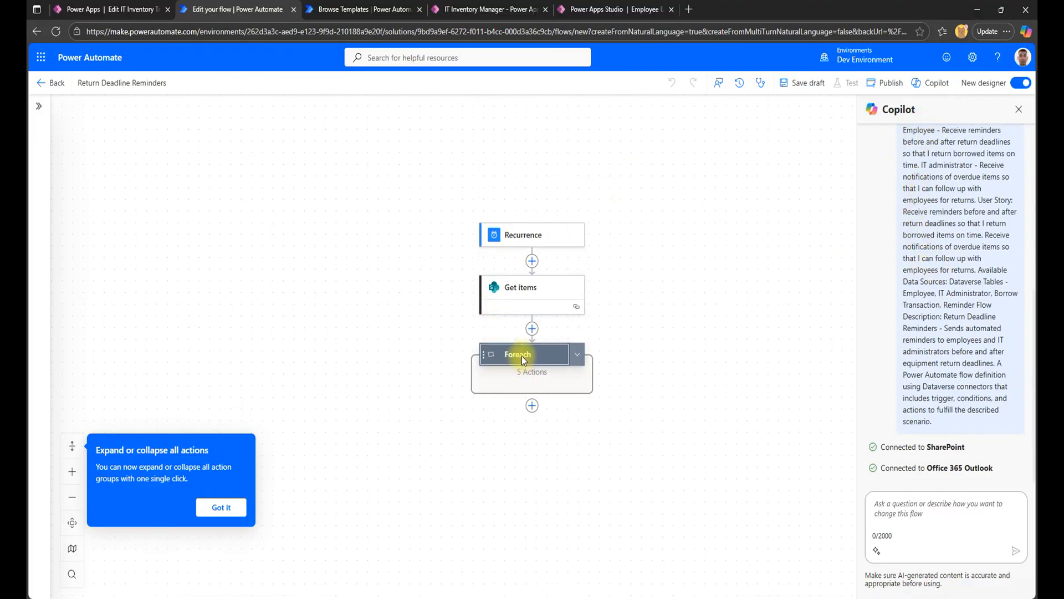
pyautogui.click(521, 356)
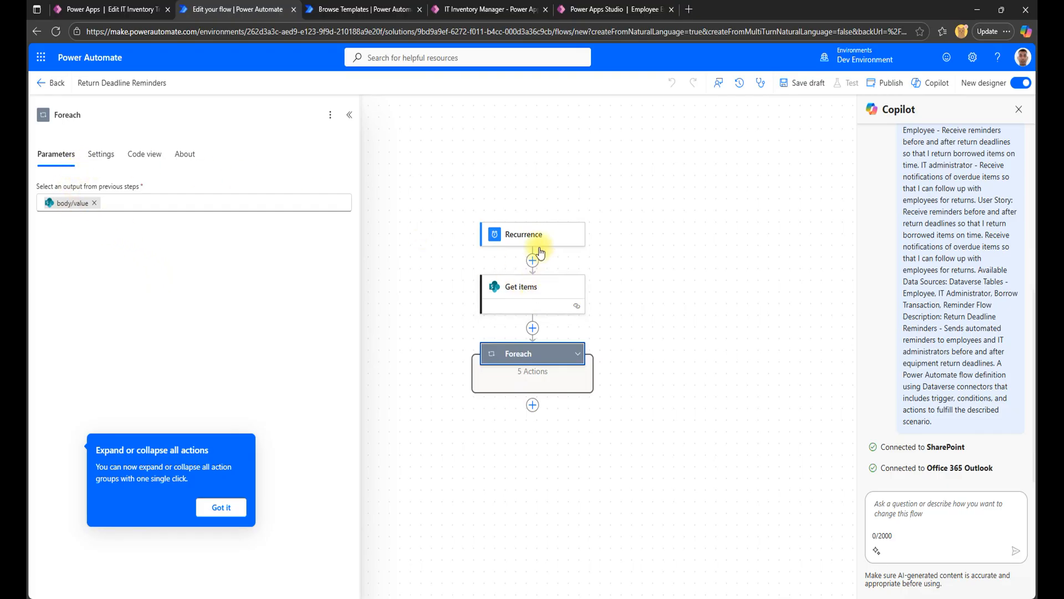
pyautogui.click(526, 235)
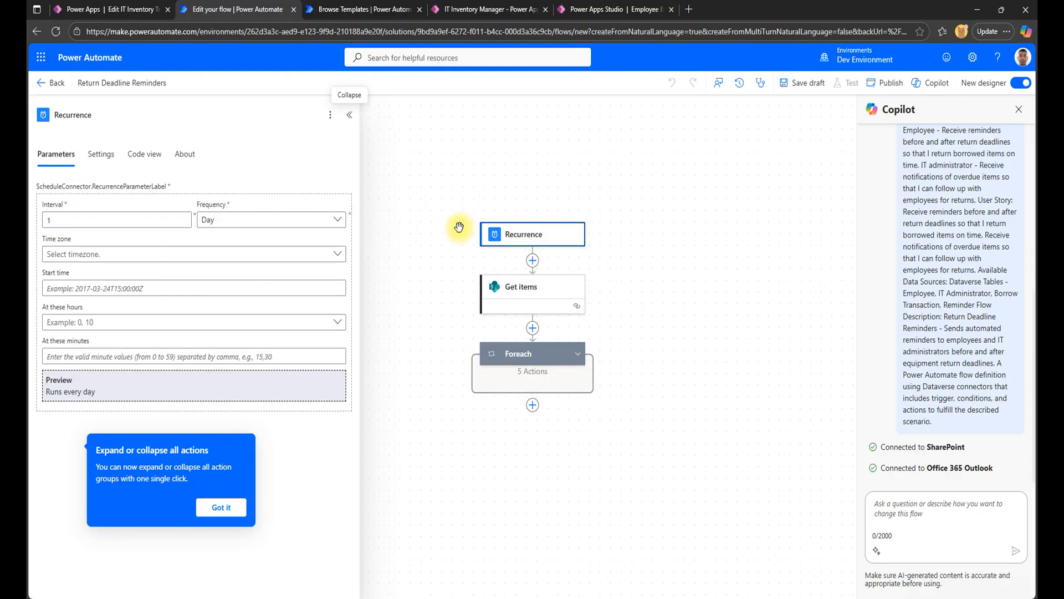
pyautogui.click(519, 296)
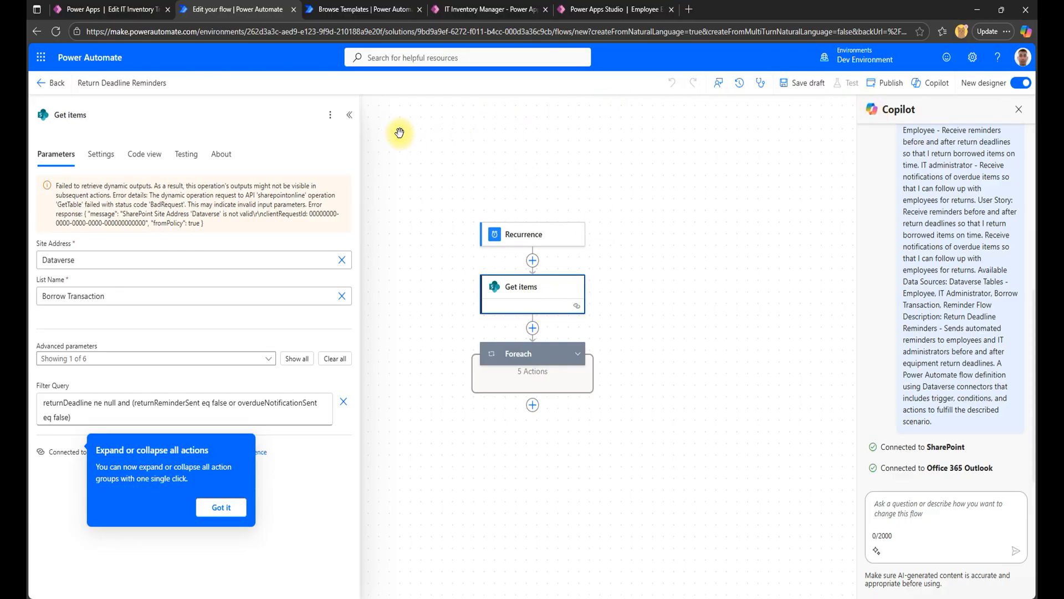
pyautogui.click(124, 9)
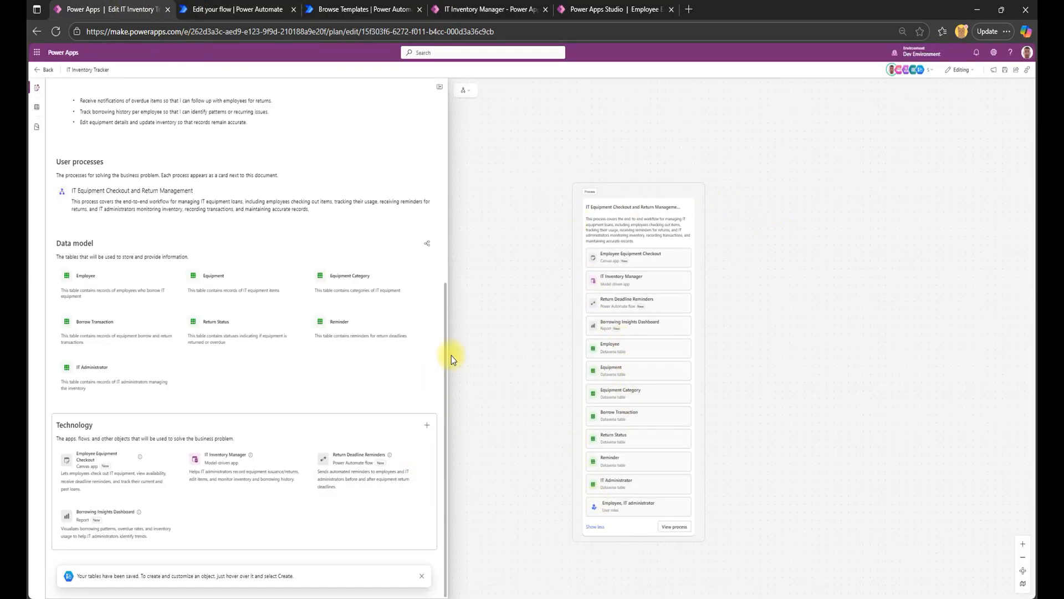
# Review the IT Inventory Tracker plan from the business problem and user requirements through the user processes, data model and technology sections.
pyautogui.scroll(-4, 568, 314)
pyautogui.scroll(6, 517, 317)
pyautogui.scroll(4, 294, 277)
pyautogui.scroll(2, 147, 111)
pyautogui.scroll(-3, 154, 170)
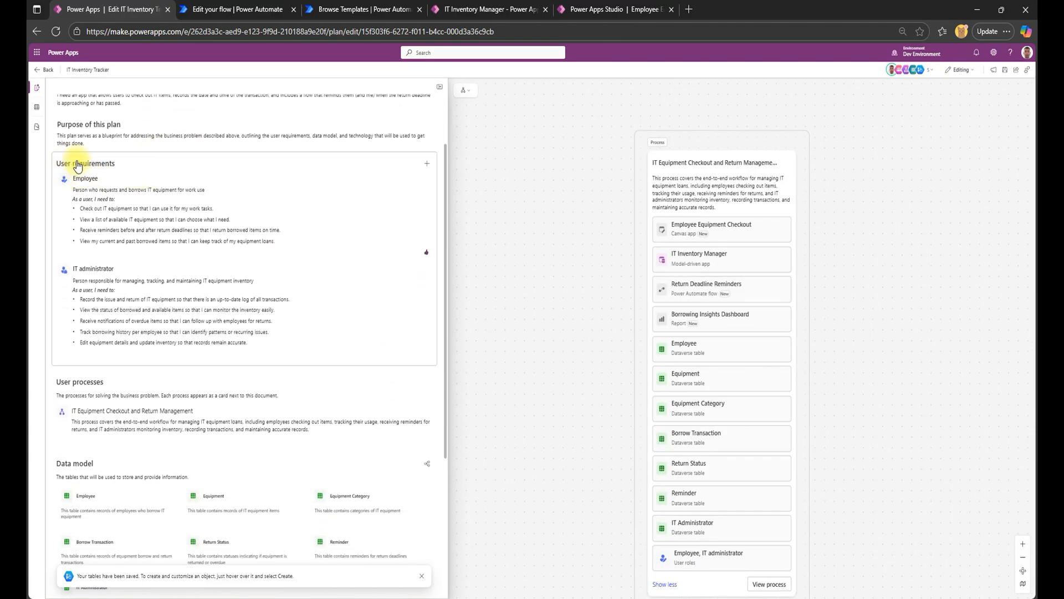
pyautogui.scroll(-3, 105, 299)
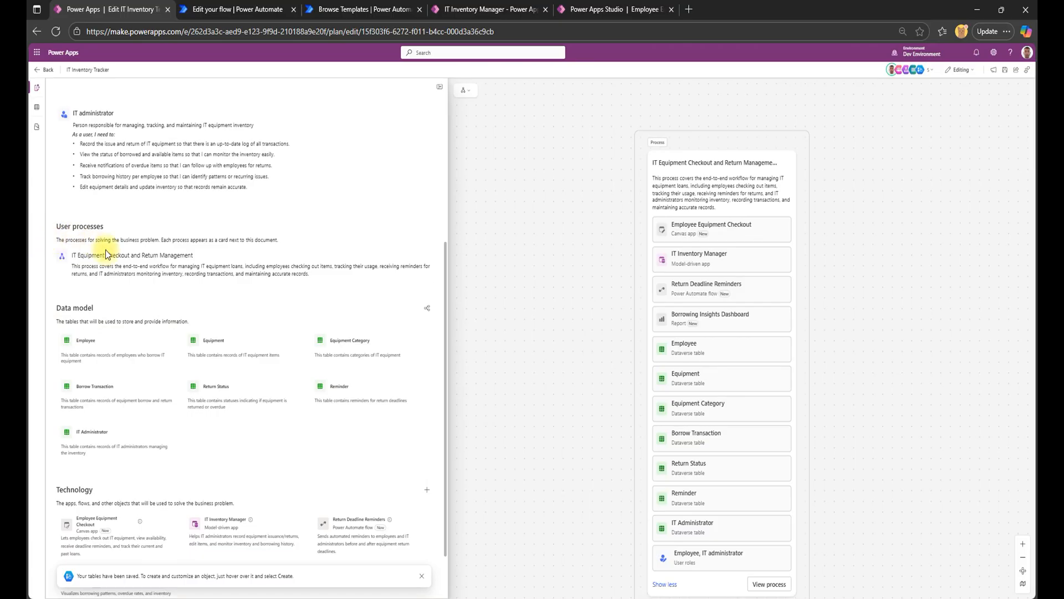
pyautogui.scroll(-1, 84, 300)
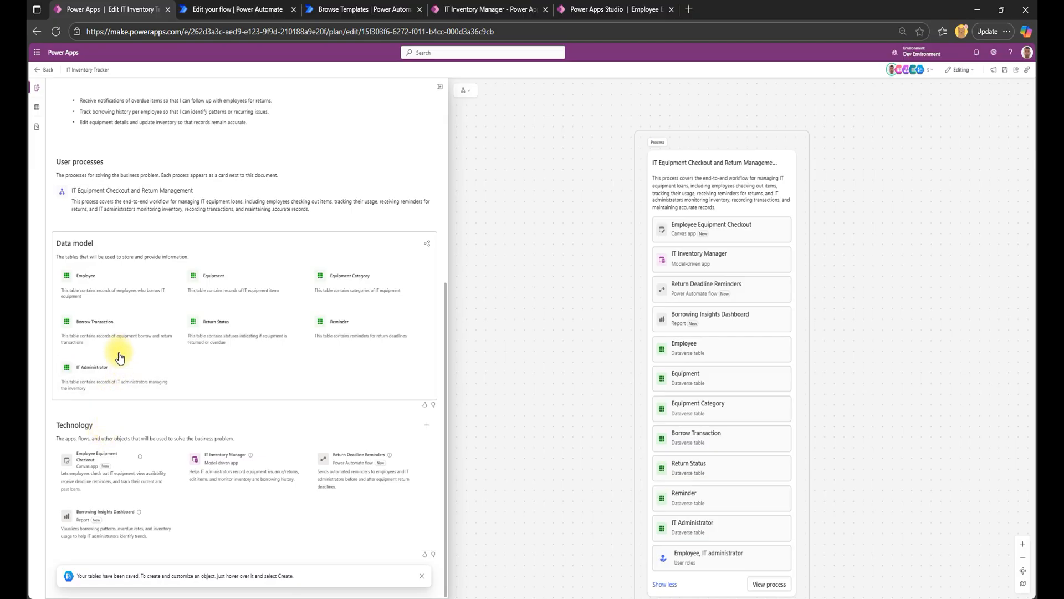
pyautogui.scroll(5, 383, 384)
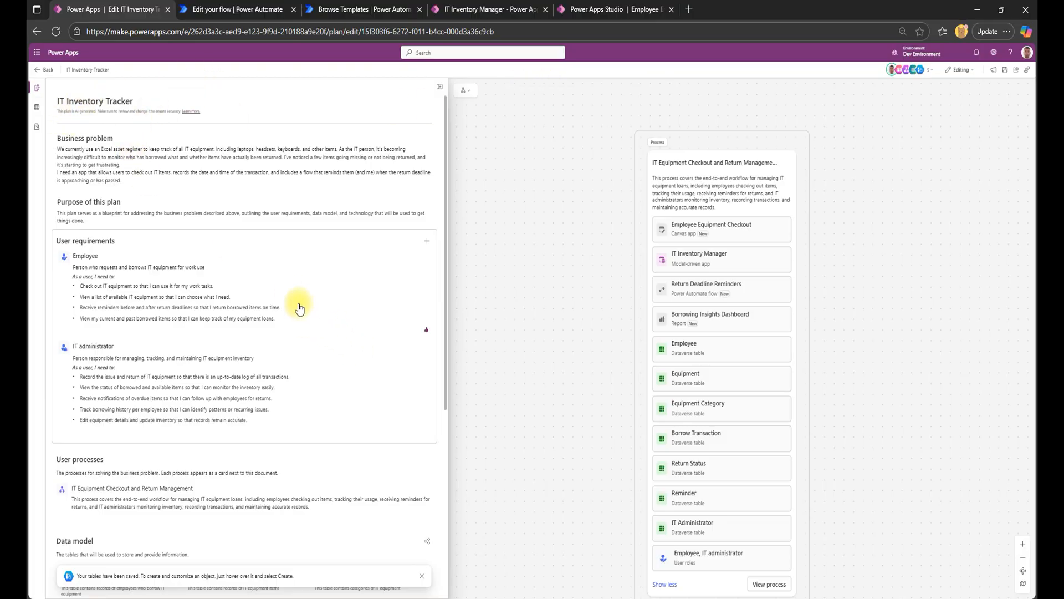
pyautogui.scroll(-5, 299, 304)
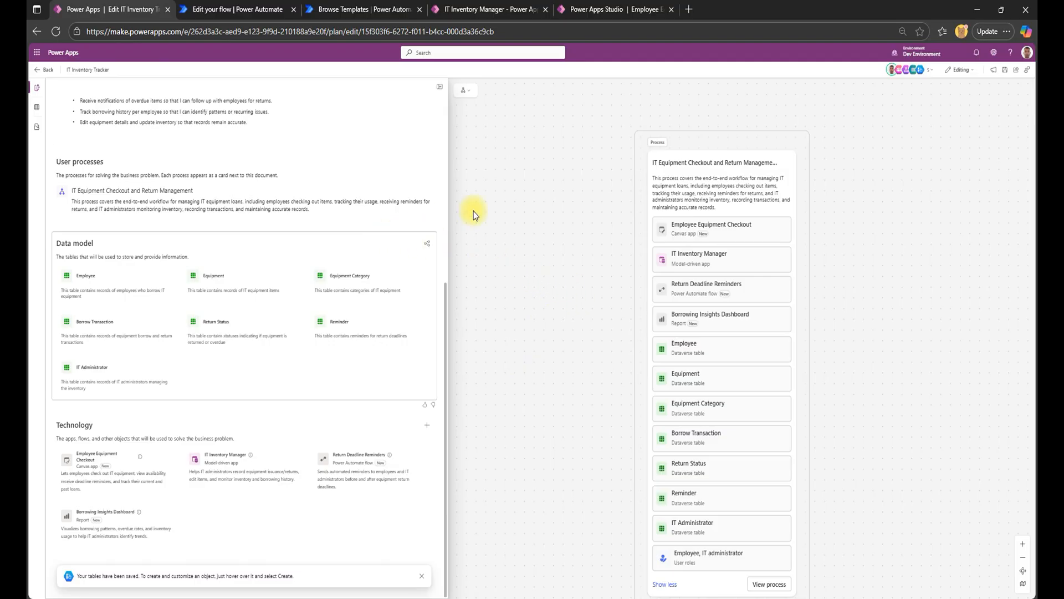
pyautogui.scroll(5, 366, 245)
pyautogui.scroll(-5, 334, 221)
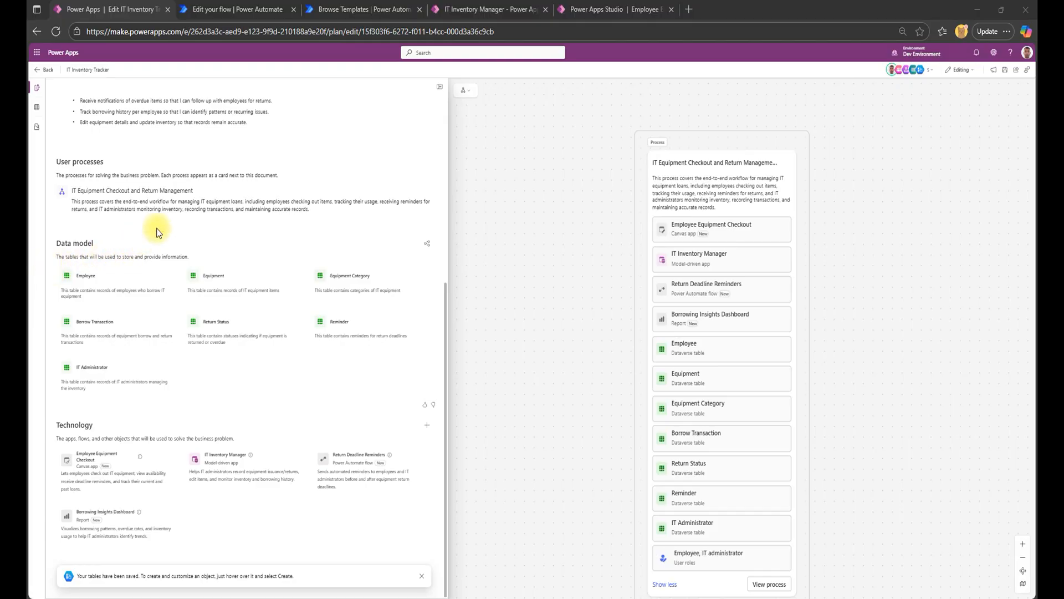
pyautogui.scroll(5, 179, 199)
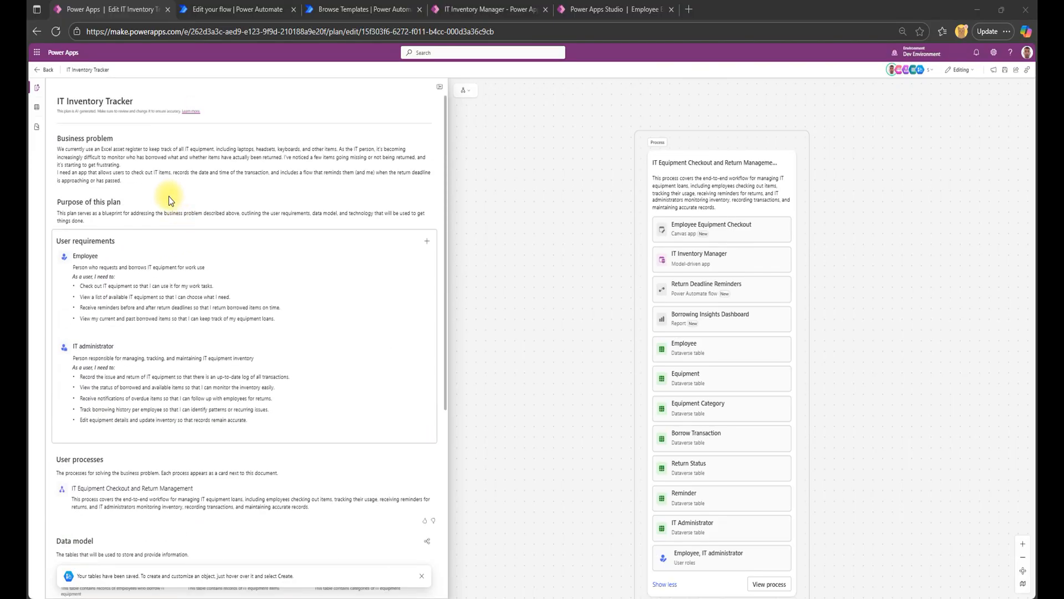
pyautogui.scroll(-5, 169, 196)
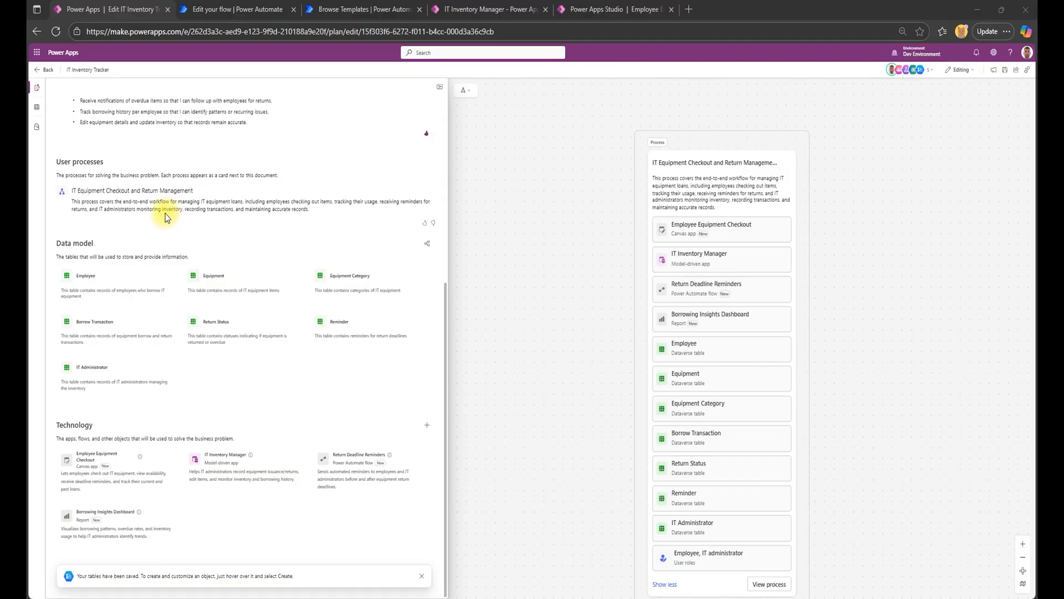